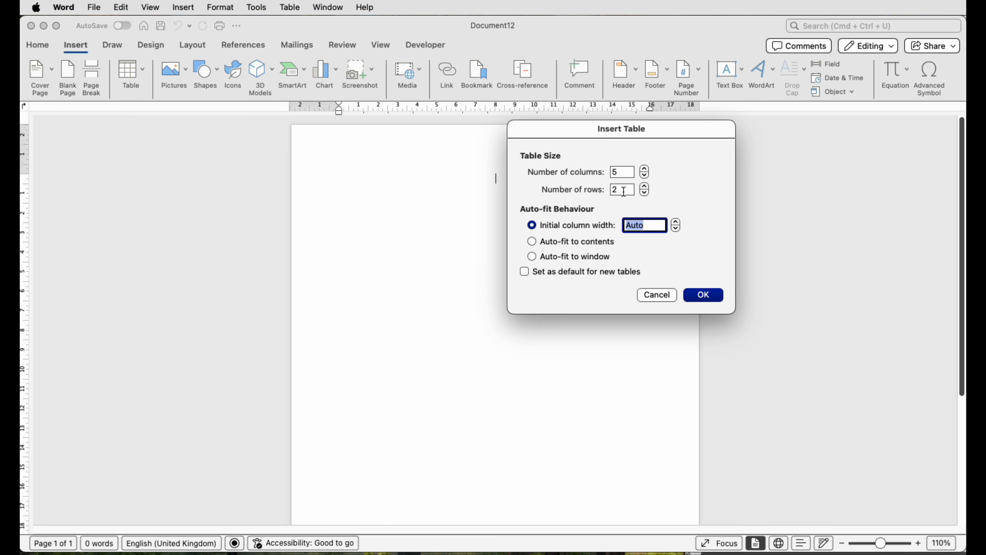
# - Insert a table with 5 columns and 5 rows, then paste the copied sample contents into its cells
pyautogui.click(645, 187)
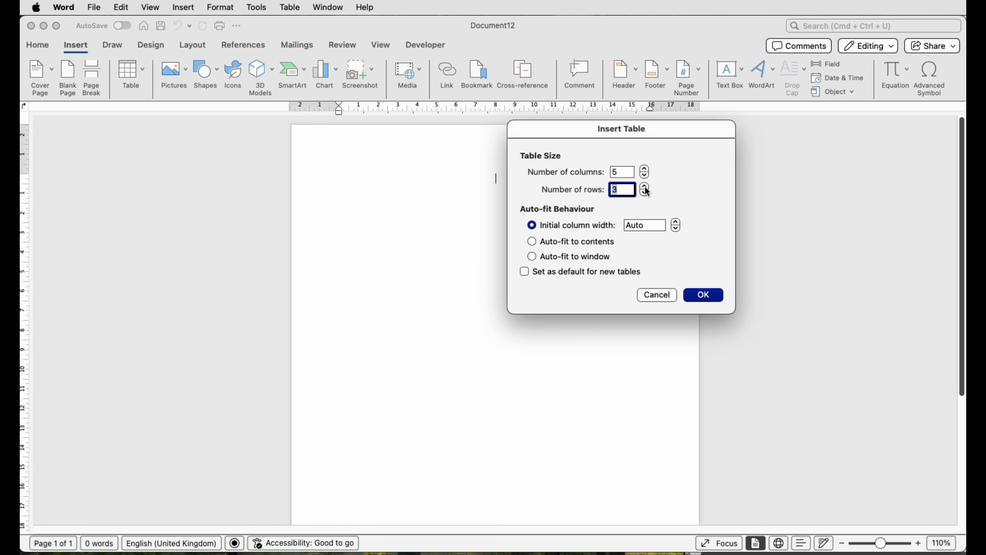
pyautogui.click(697, 296)
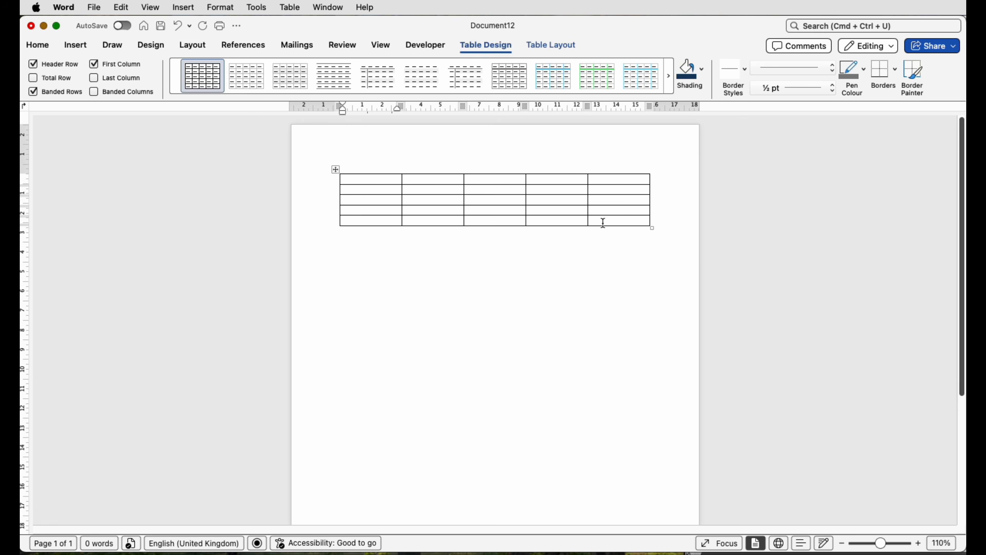
pyautogui.moveTo(602, 221); pyautogui.dragTo(352, 190)
pyautogui.write('DESCRIPTION\tNUMBERS\tDIGITS\tWORDS 1\tQuite a long sentence for info\tTen\t1000\tText Words 2\tQuite a long sentence for info\tTwenty\t2000\tText Words 3\tQuite a long sentence for info\tThirty\t3000\tText Words 4\tQuite a long sentence for info\tForty\t4000\tText Words')
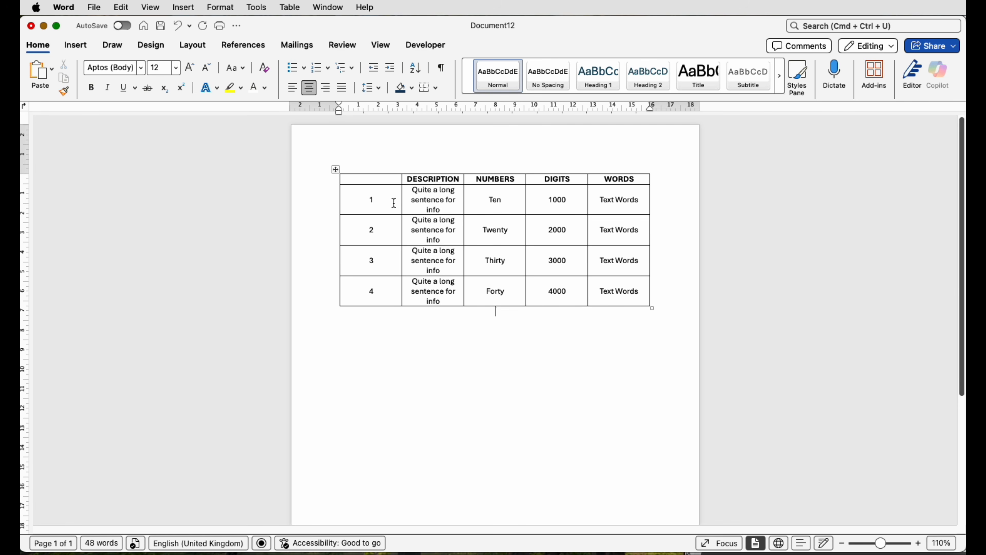
# - Shade the empty first cell of the header row dark blue, then remove its shading with No Colour
pyautogui.click(382, 183)
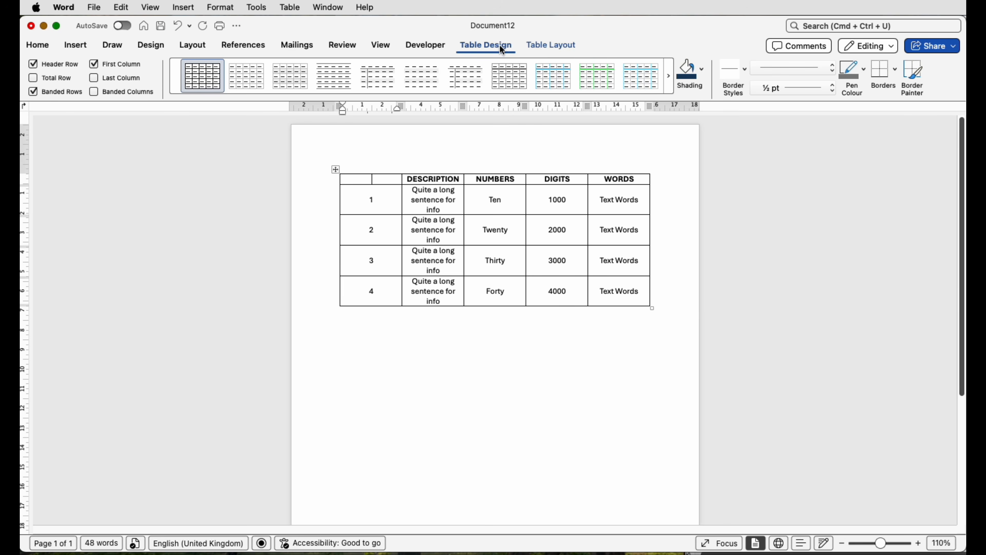
pyautogui.click(691, 79)
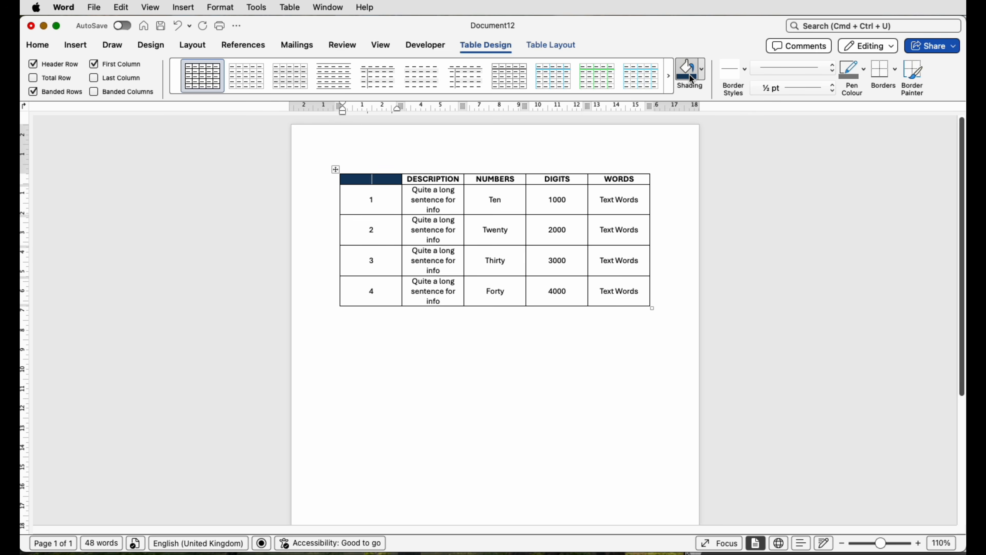
pyautogui.click(703, 77)
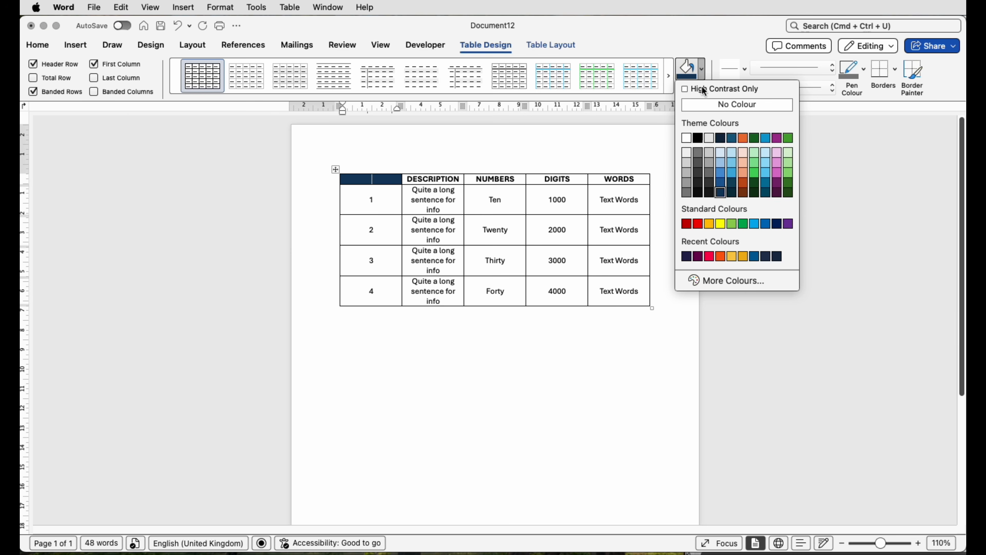
pyautogui.click(701, 108)
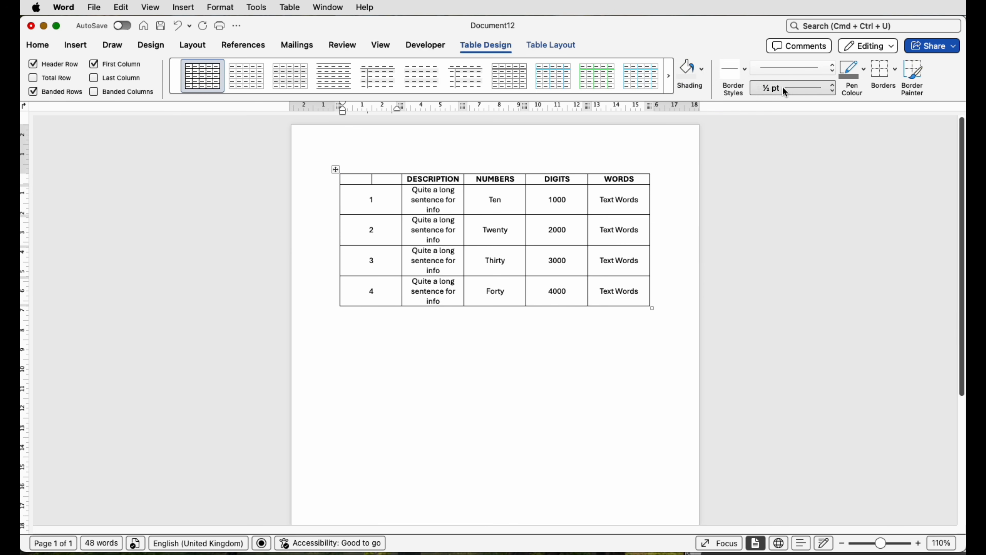
pyautogui.click(897, 78)
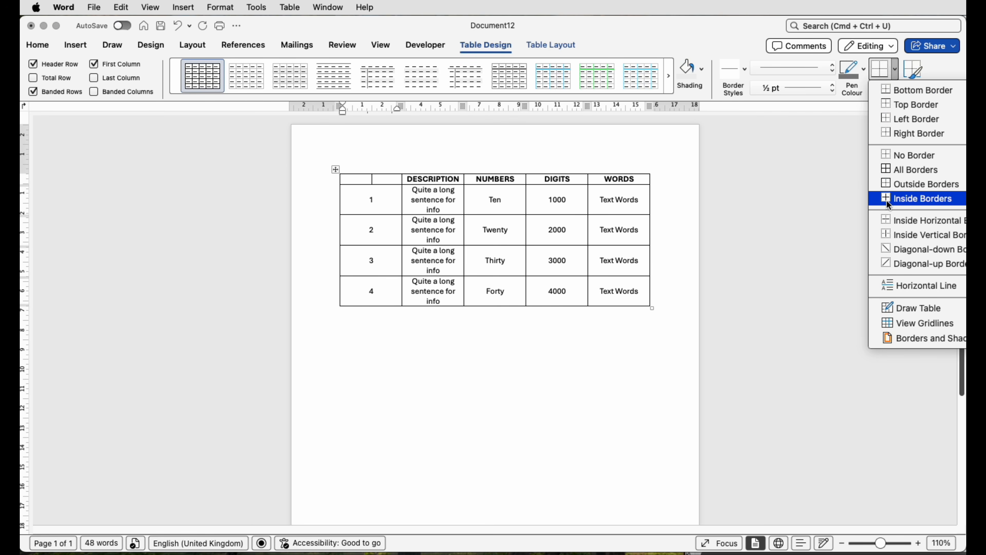
pyautogui.click(895, 75)
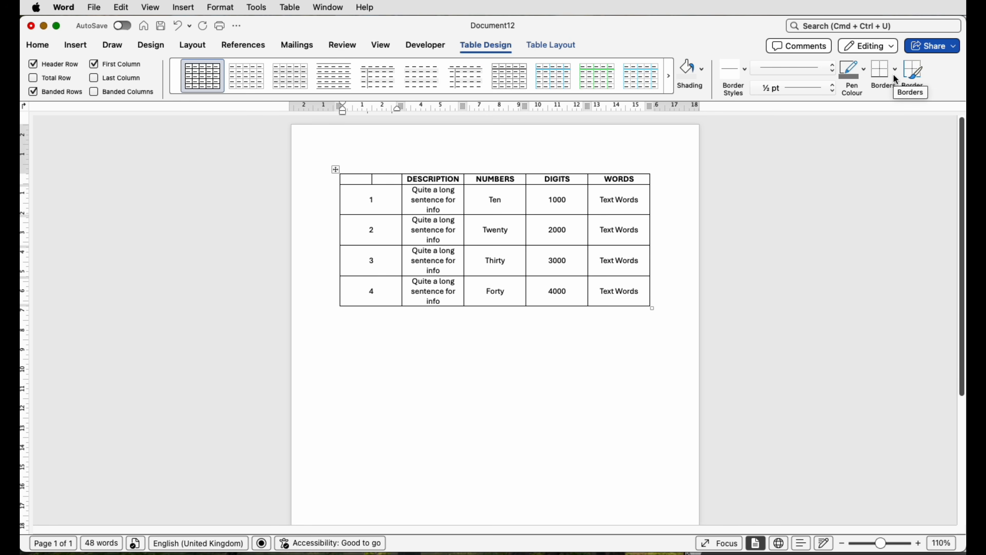
# - Narrow the table's first column to about 1.24 cm and widen the DESCRIPTION column until each sentence fits on one line
pyautogui.click(549, 46)
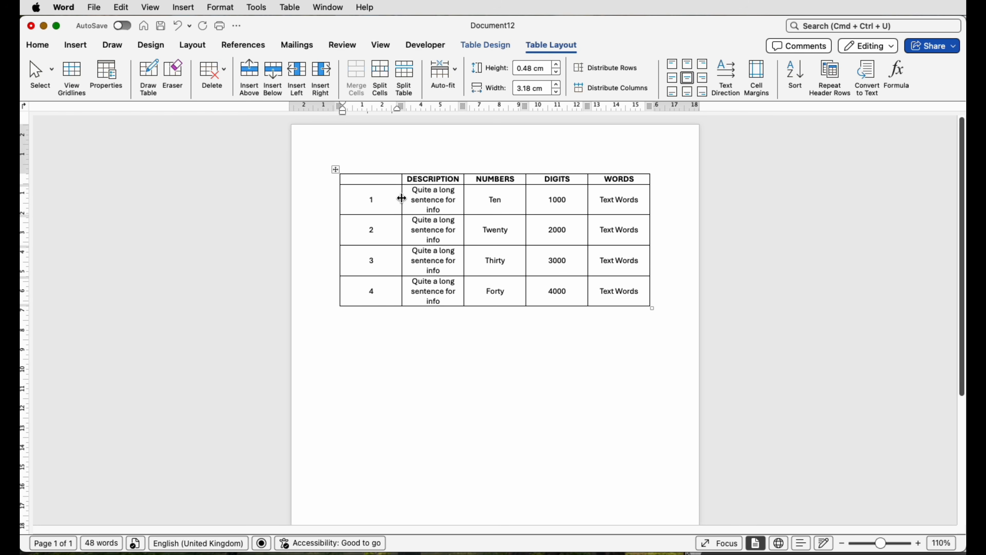
pyautogui.moveTo(402, 198); pyautogui.dragTo(364, 195)
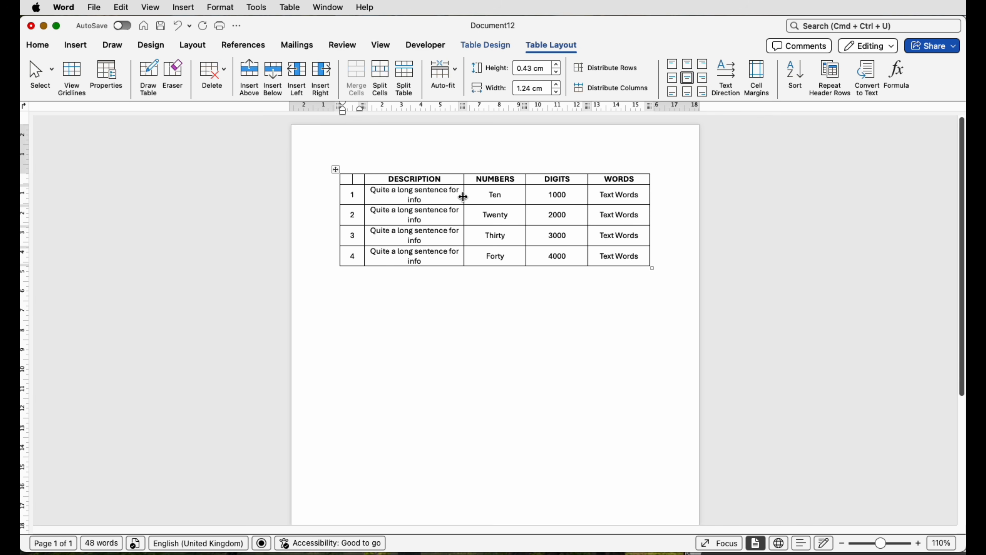
pyautogui.moveTo(464, 197); pyautogui.dragTo(475, 196)
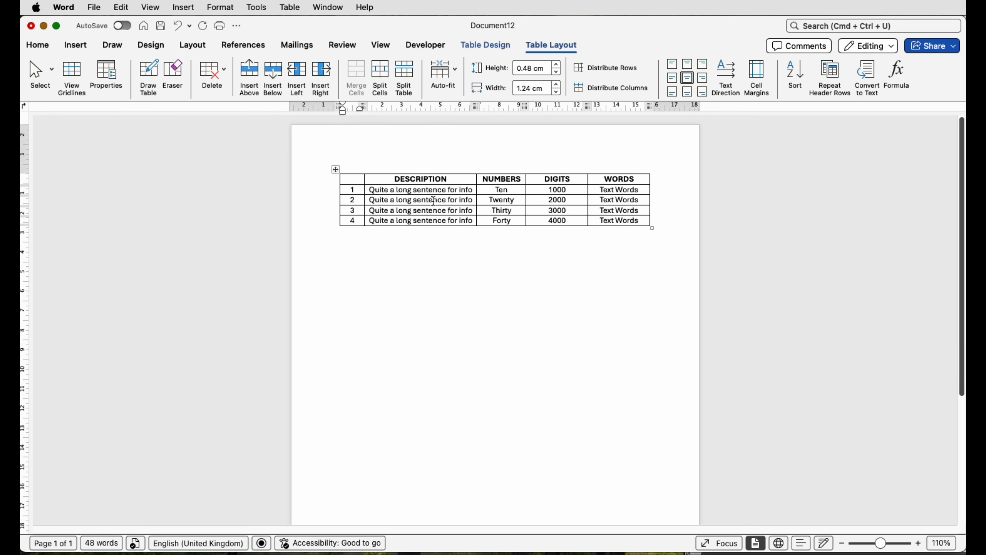
# - Set the row height of the whole table to 0.9 cm
pyautogui.click(337, 169)
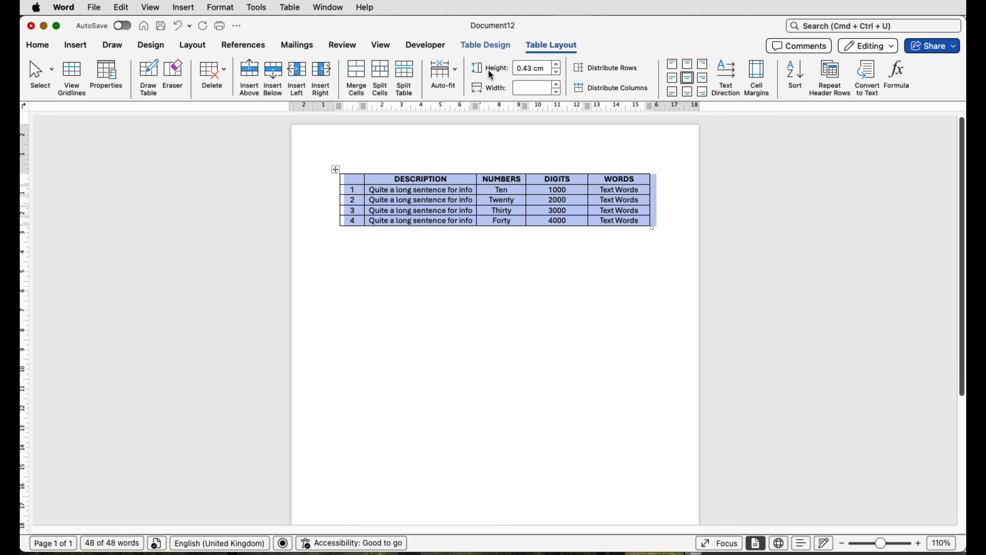
pyautogui.click(557, 65)
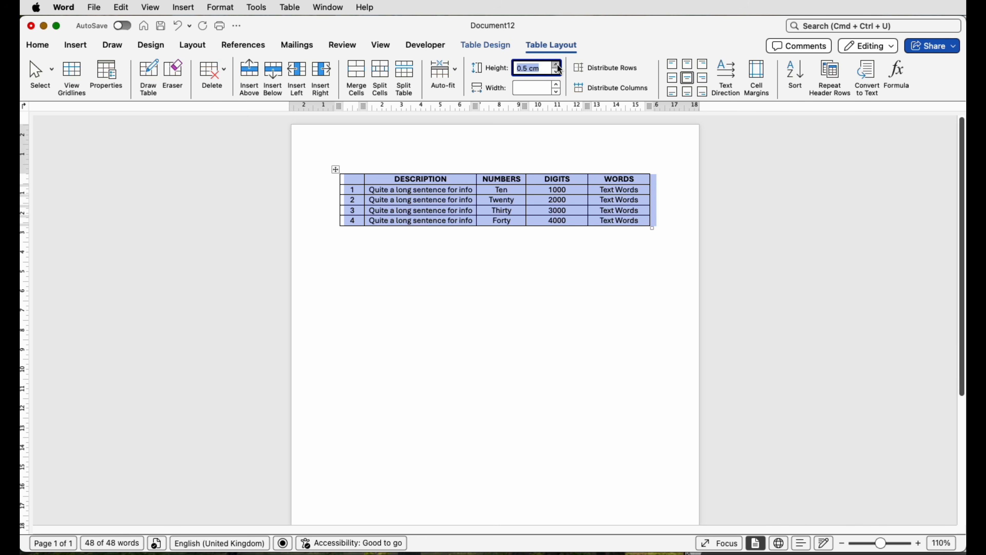
pyautogui.click(558, 67)
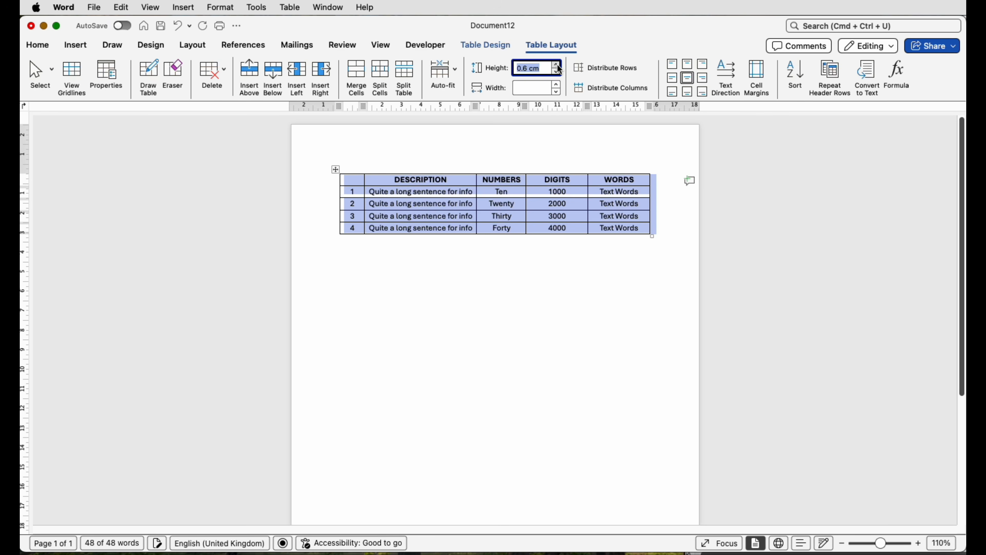
pyautogui.click(558, 66)
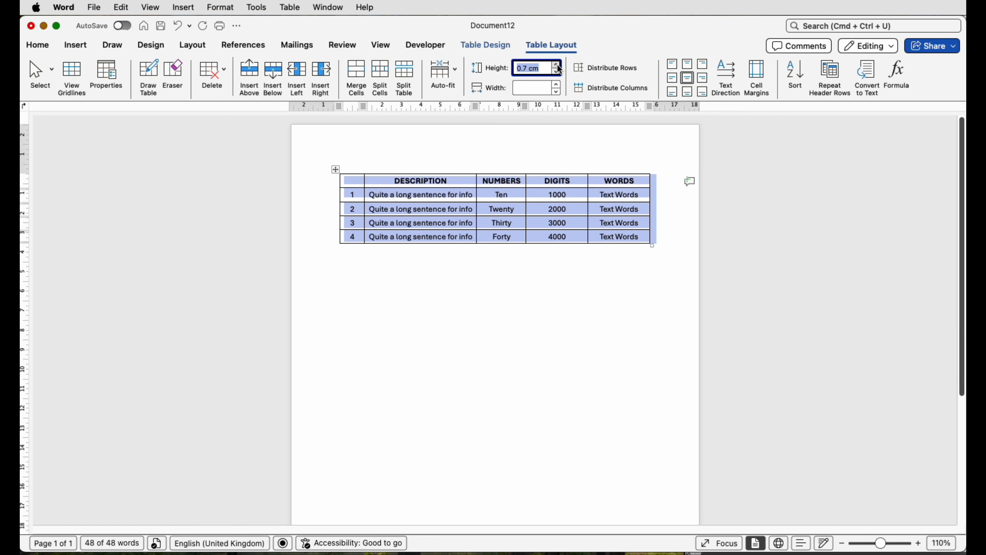
pyautogui.click(558, 67)
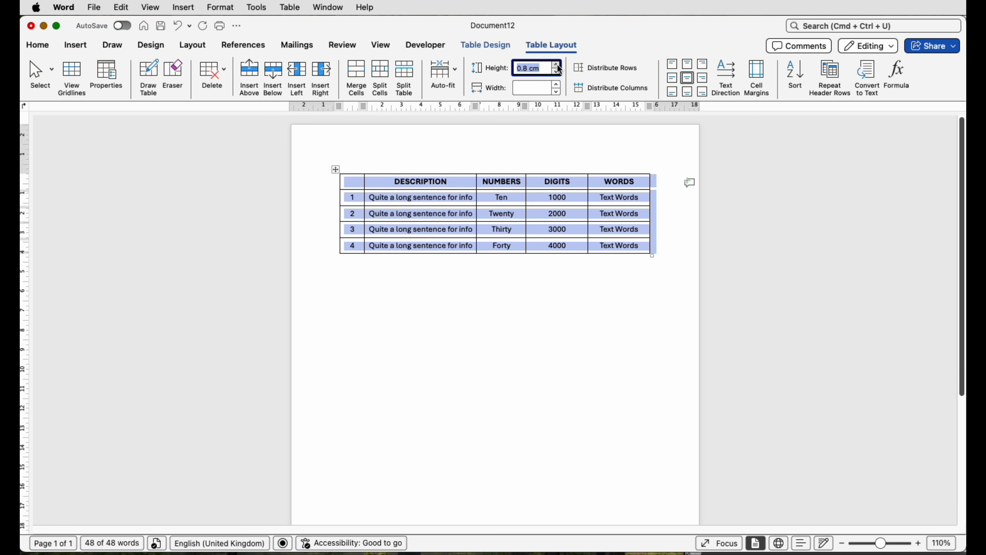
pyautogui.click(559, 66)
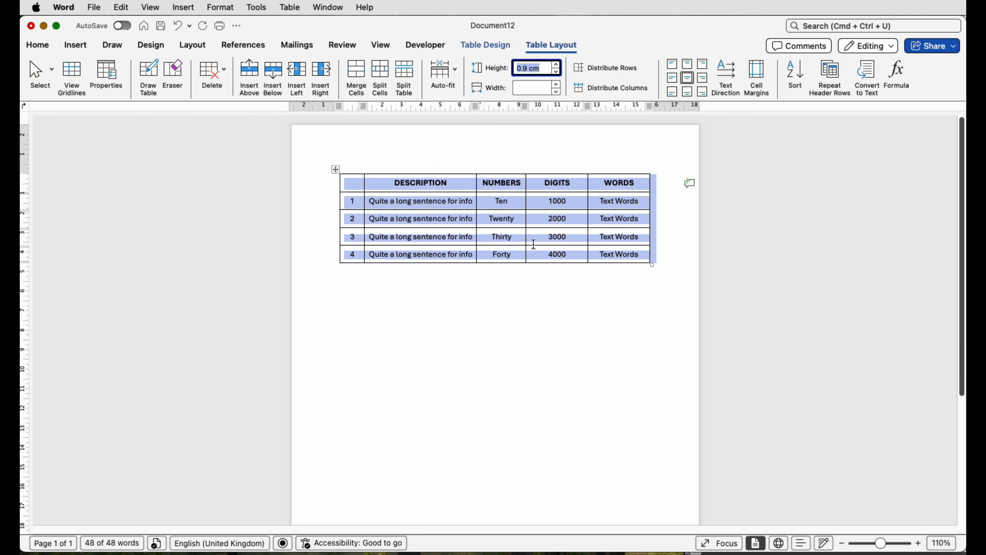
pyautogui.click(492, 272)
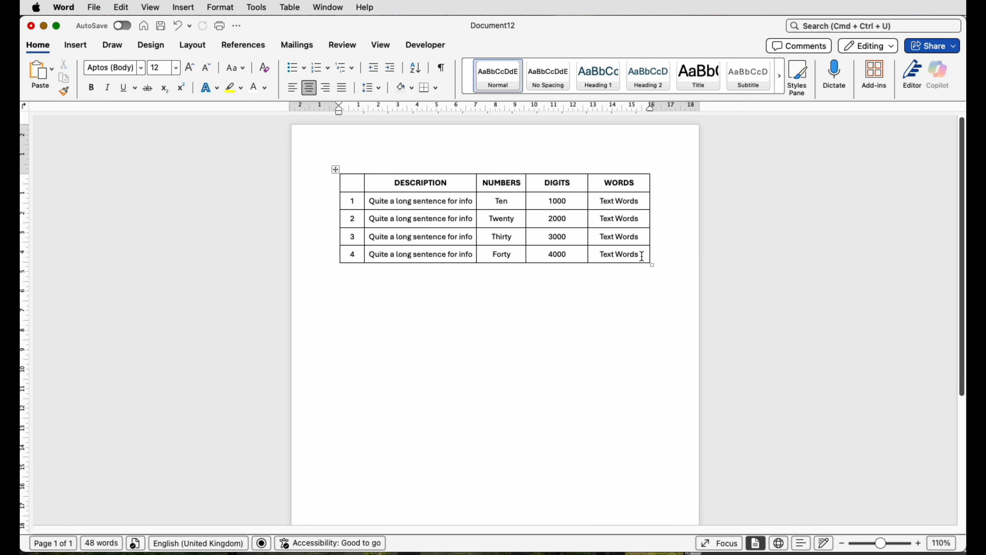
# - Distribute the NUMBERS, DIGITS and WORDS columns to equal widths
pyautogui.moveTo(642, 255); pyautogui.dragTo(510, 187)
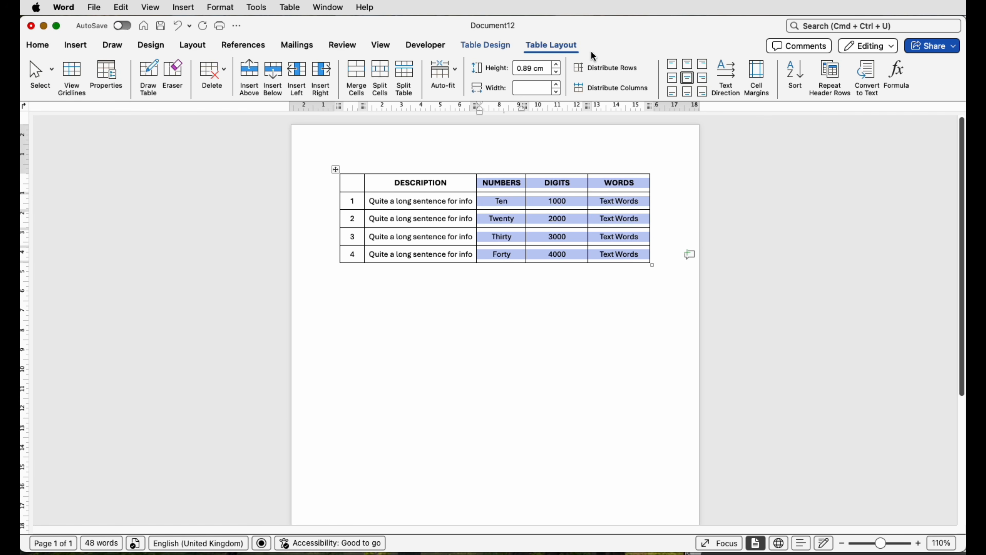
pyautogui.click(599, 91)
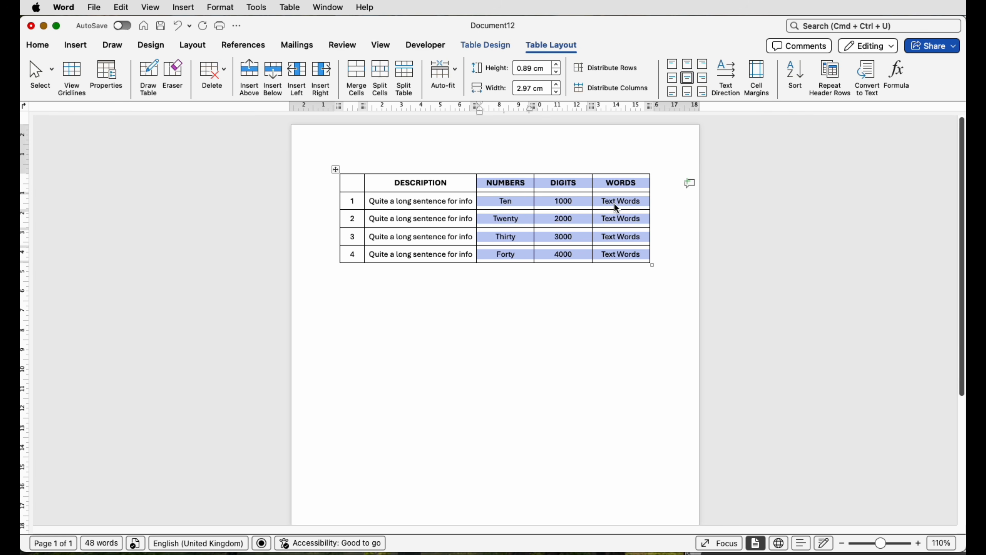
pyautogui.click(496, 279)
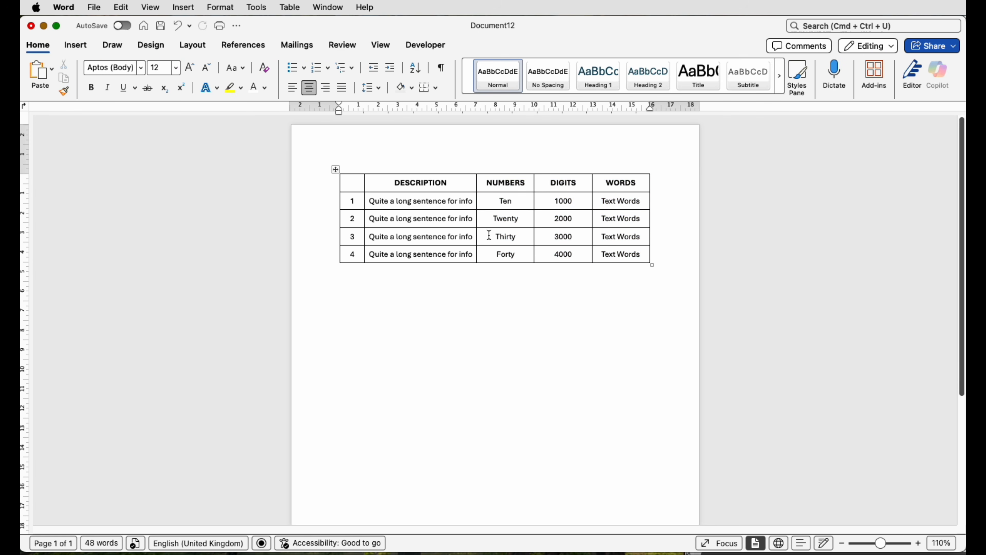
# - Widen the DESCRIPTION column to about 6.54 cm and redistribute the NUMBERS, DIGITS and WORDS columns evenly
pyautogui.moveTo(478, 232); pyautogui.dragTo(492, 233)
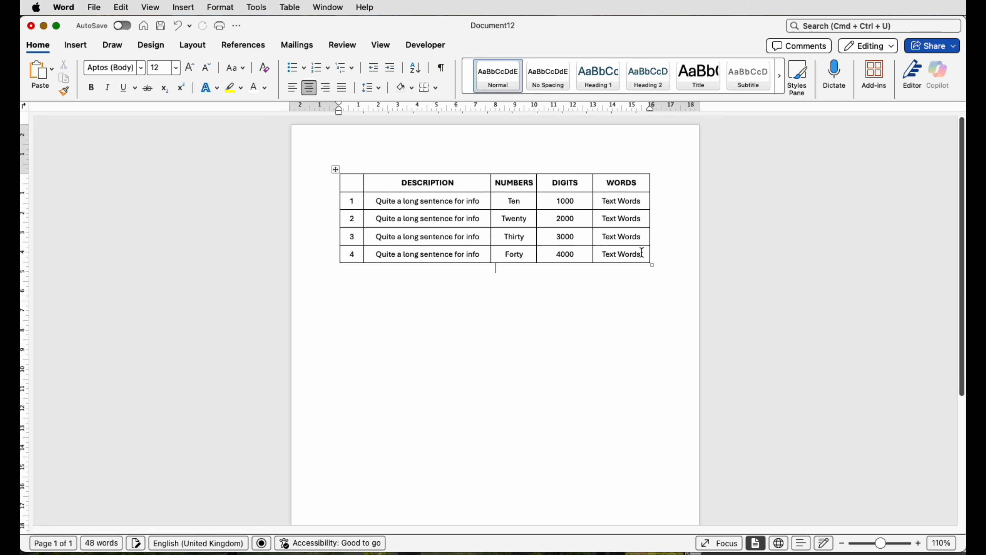
pyautogui.moveTo(642, 254); pyautogui.dragTo(526, 189)
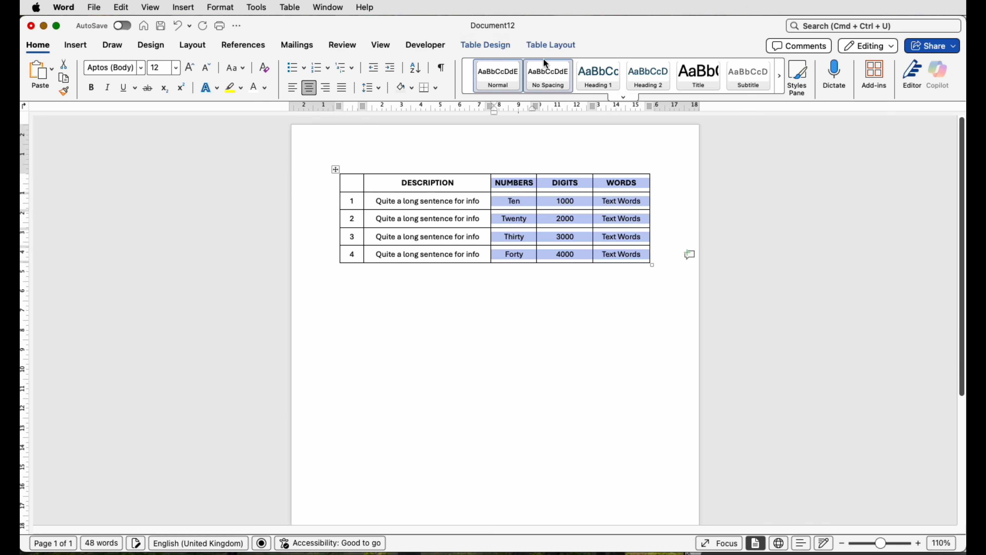
pyautogui.click(549, 46)
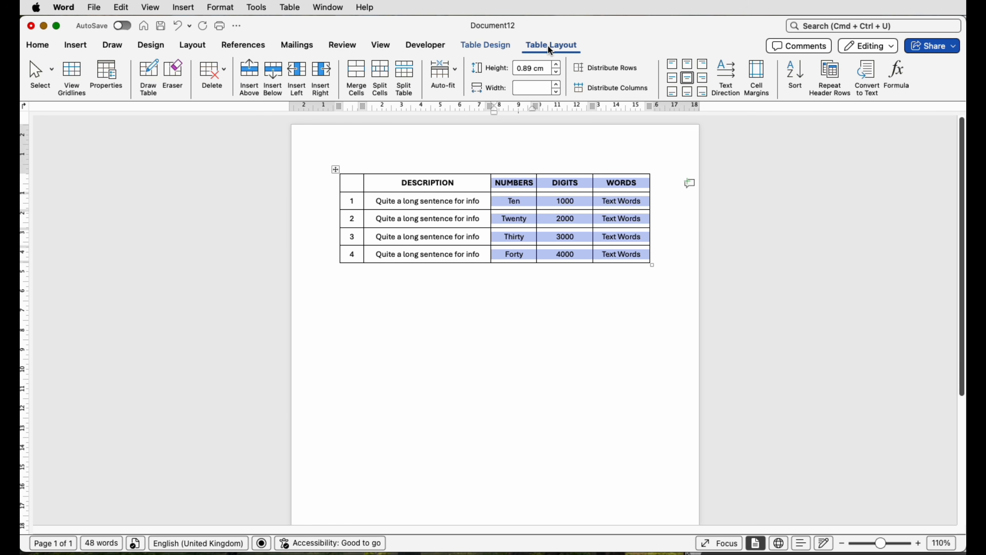
pyautogui.click(589, 89)
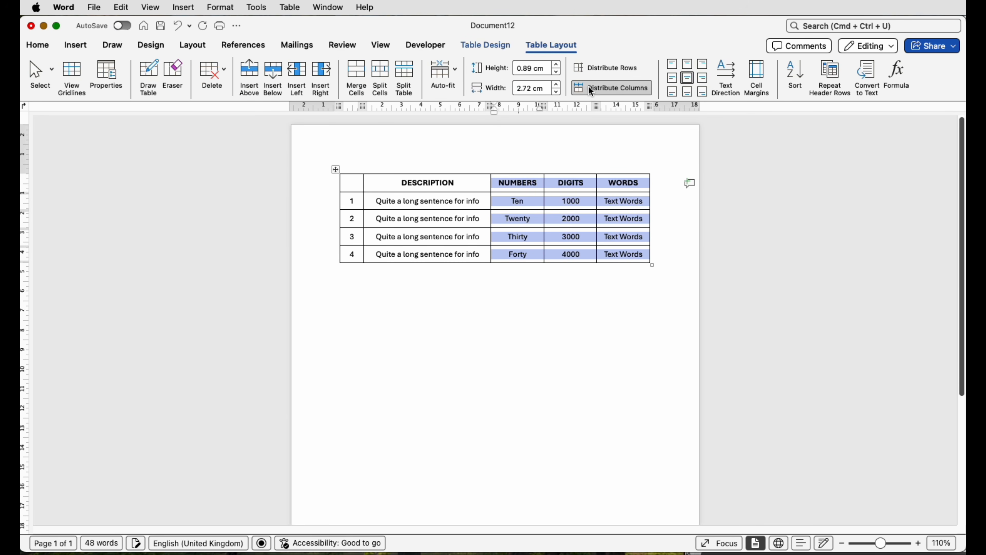
pyautogui.click(628, 281)
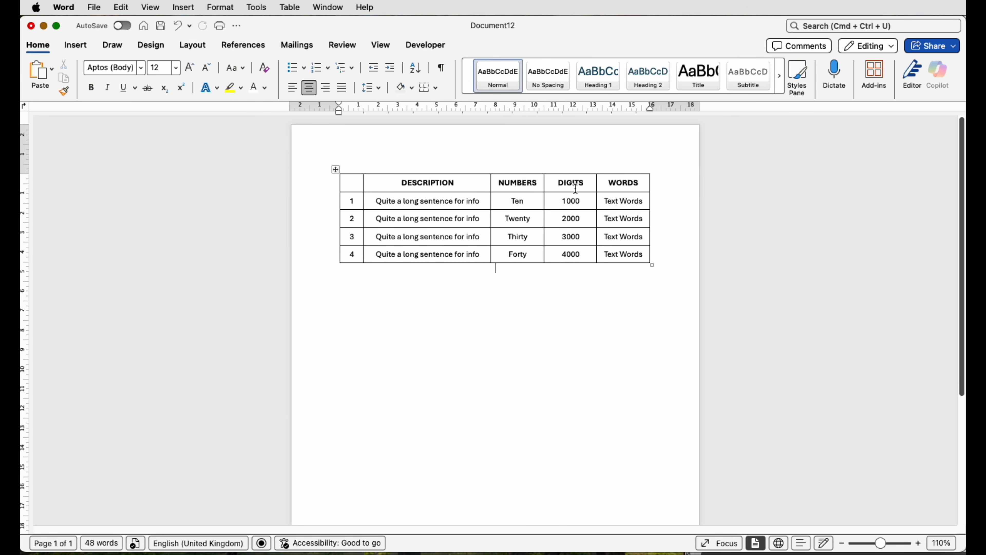
# - Centre the contents of every table cell both horizontally and vertically
pyautogui.click(337, 170)
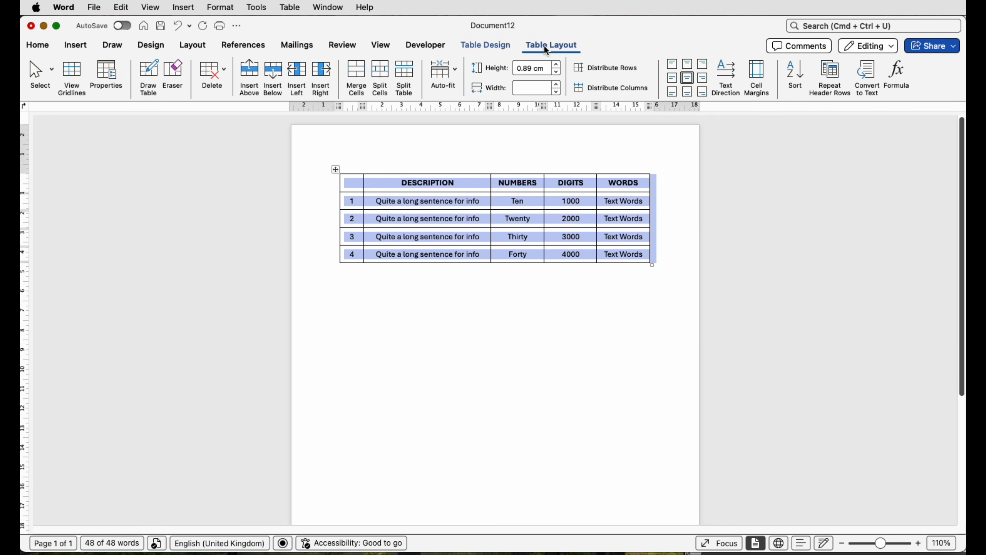
pyautogui.click(687, 80)
pyautogui.click(397, 184)
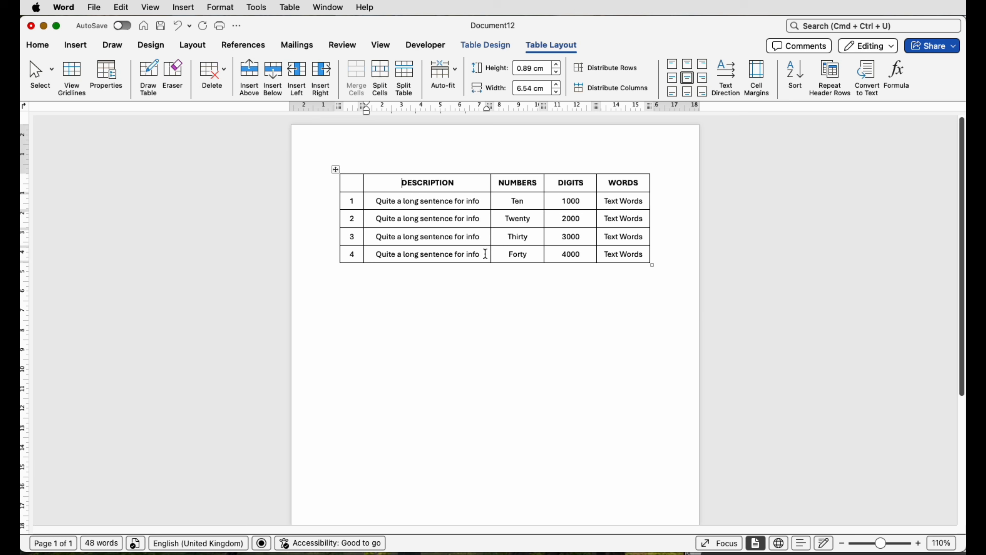
# - Align the four sentences below the DESCRIPTION heading to the left, keeping them vertically centred in their cells
pyautogui.moveTo(485, 254); pyautogui.dragTo(400, 207)
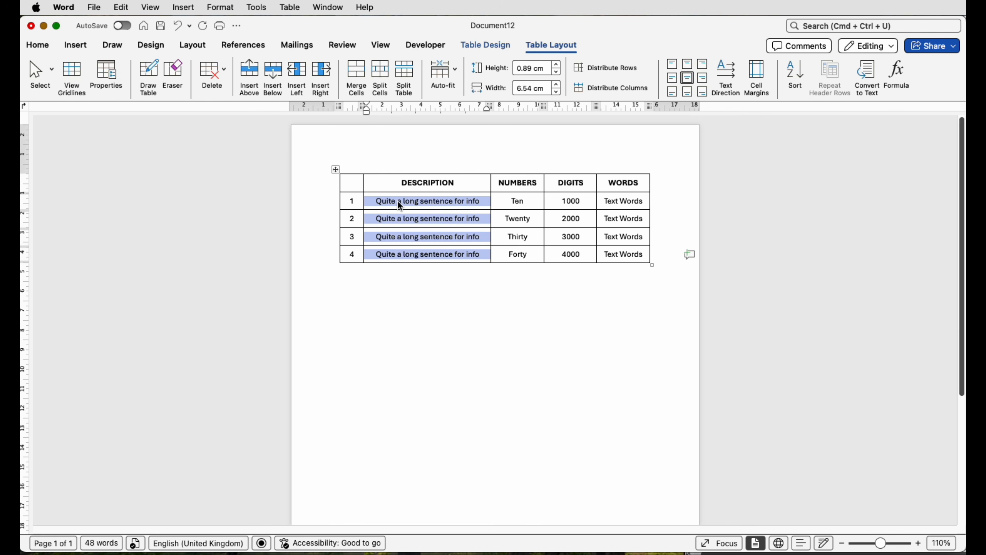
pyautogui.click(674, 82)
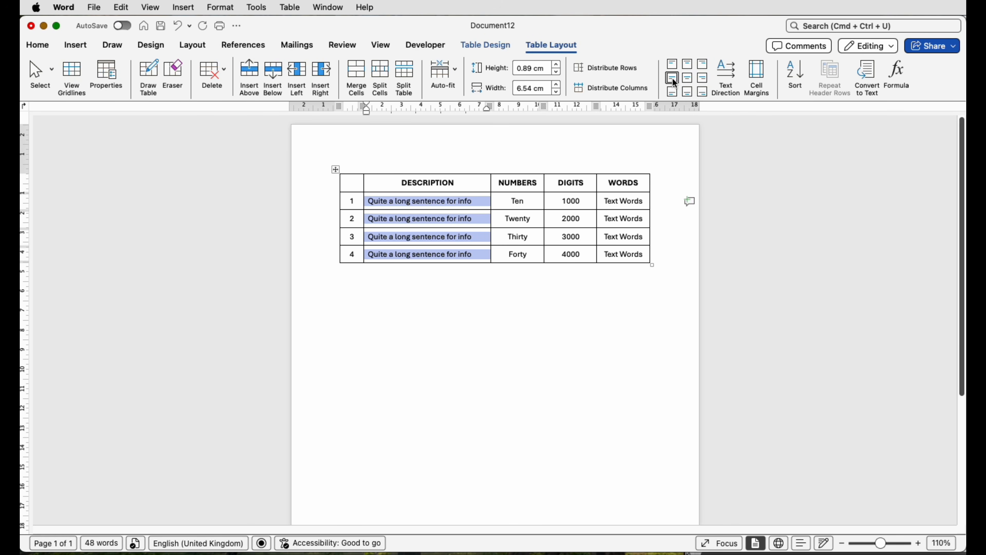
pyautogui.click(475, 297)
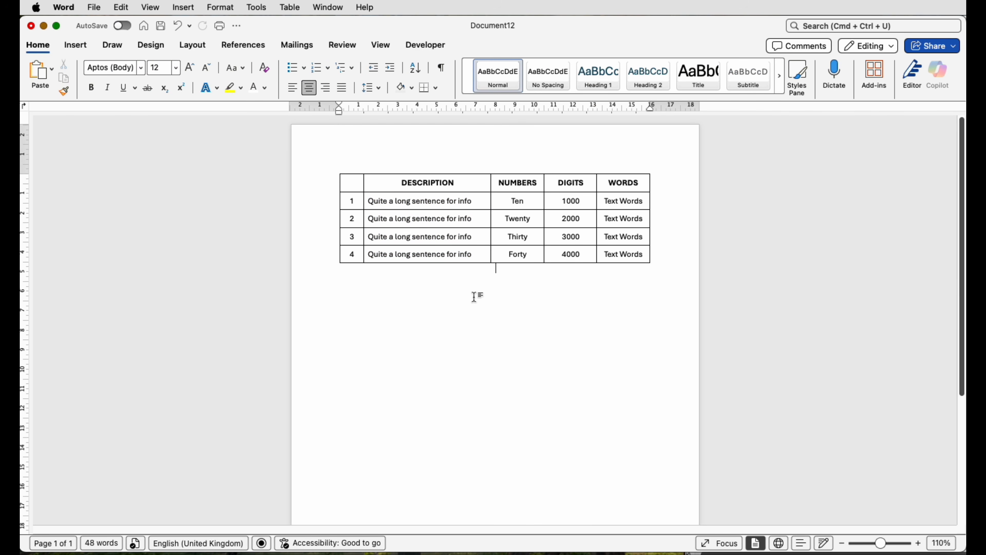
# - Insert a second table with 5 columns and 6 rows on a new line below the first table
pyautogui.press('Return')
pyautogui.click(76, 46)
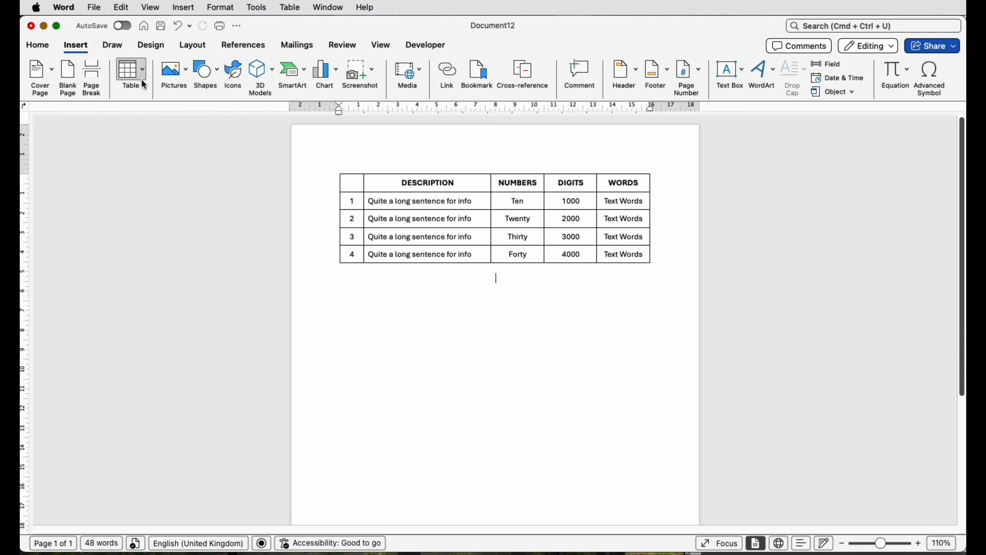
pyautogui.click(142, 80)
pyautogui.click(163, 227)
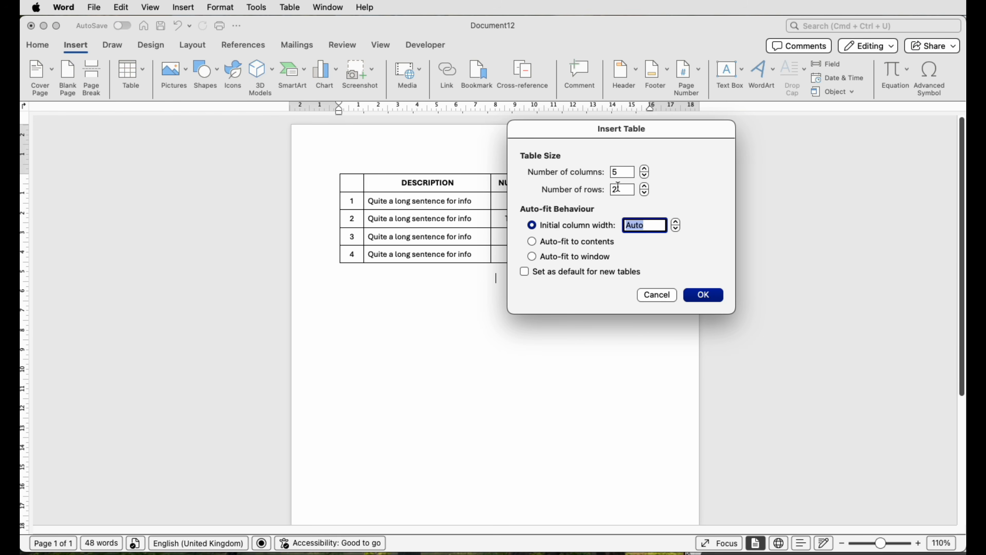
pyautogui.doubleClick(618, 189)
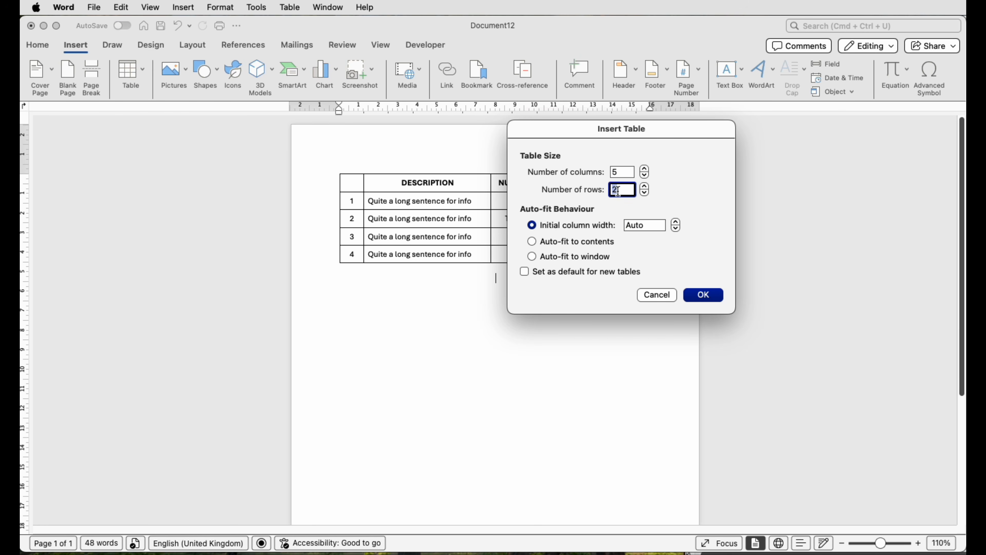
pyautogui.write('6')
pyautogui.click(695, 295)
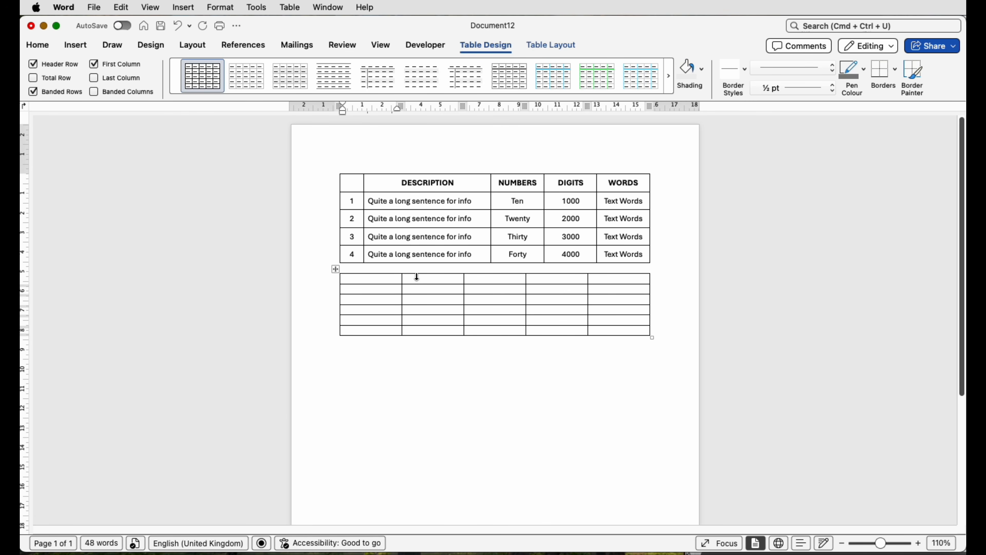
# - Add three blank lines between the first table and the new empty table
pyautogui.click(419, 267)
pyautogui.press('Return')
pyautogui.press('Return')
pyautogui.press('Return')
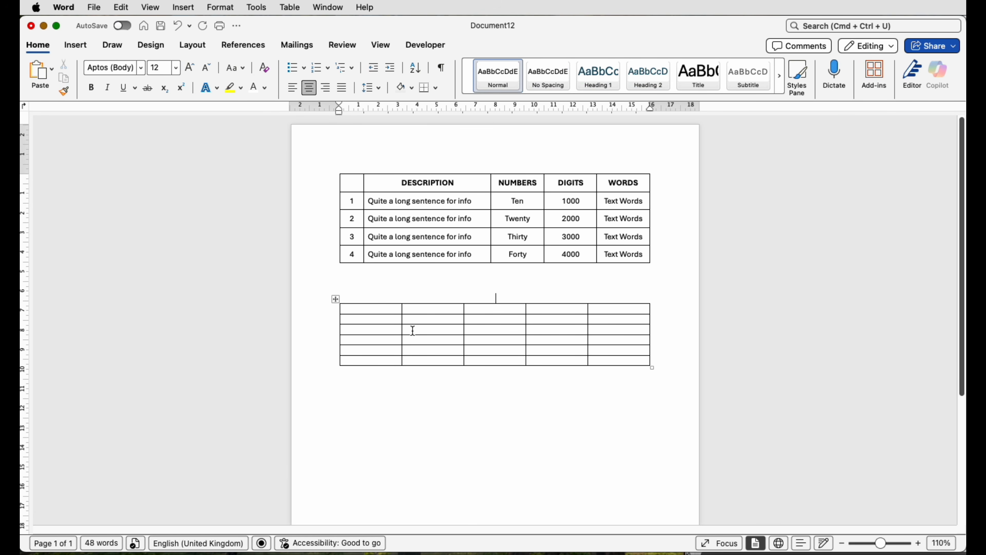
# - Merge the first two columns' cells in the new table's first three rows and paste "Sentence for text and various other information" into the merged cell
pyautogui.moveTo(409, 328); pyautogui.dragTo(392, 312)
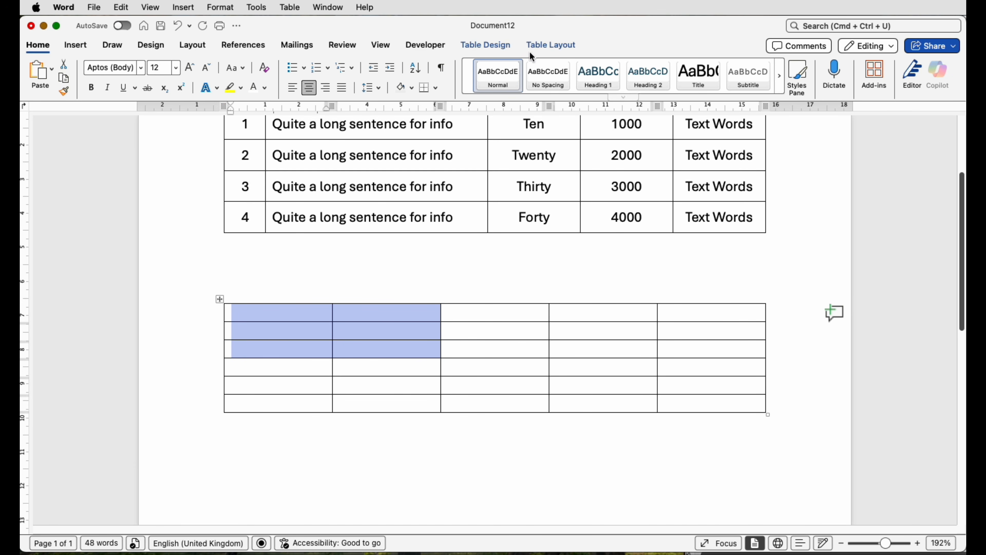
pyautogui.click(538, 45)
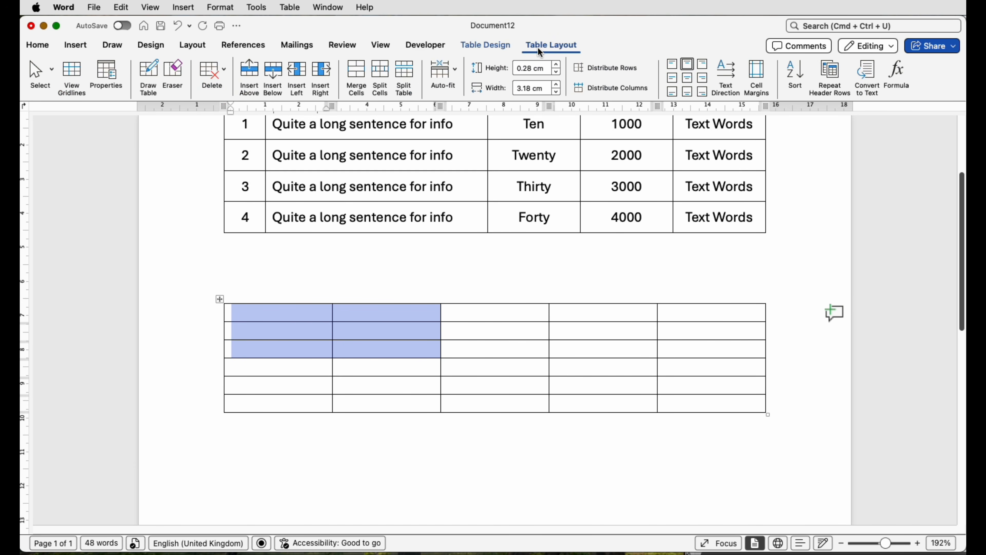
pyautogui.click(356, 74)
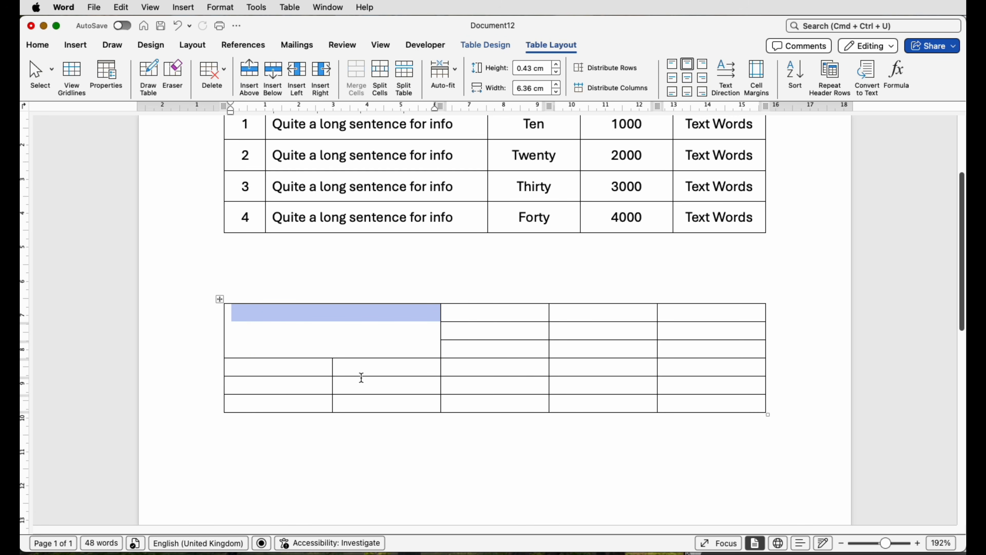
pyautogui.write('Sentence for text and various other information')
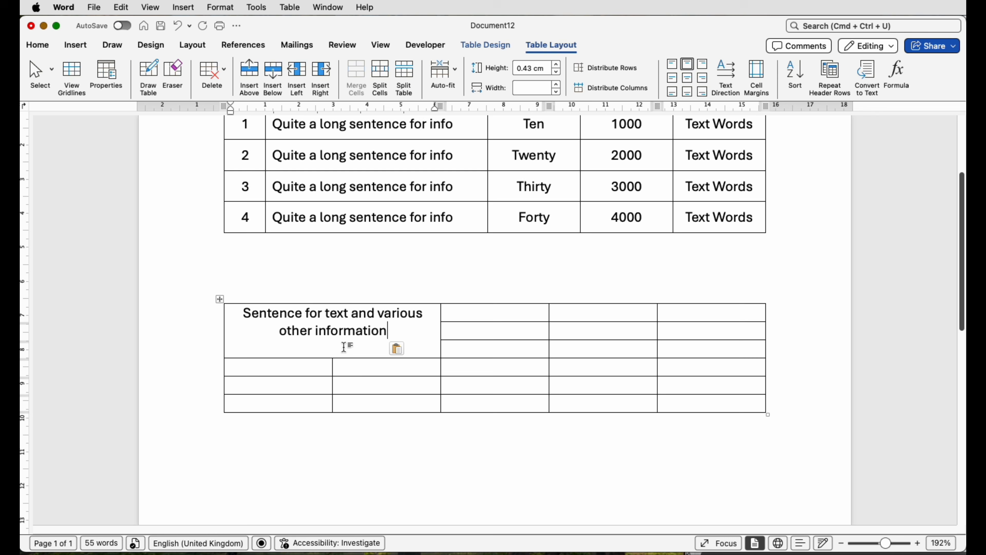
# - Enter 1, 2 and 3 down the three cells beside the merged sentence cell
pyautogui.click(511, 316)
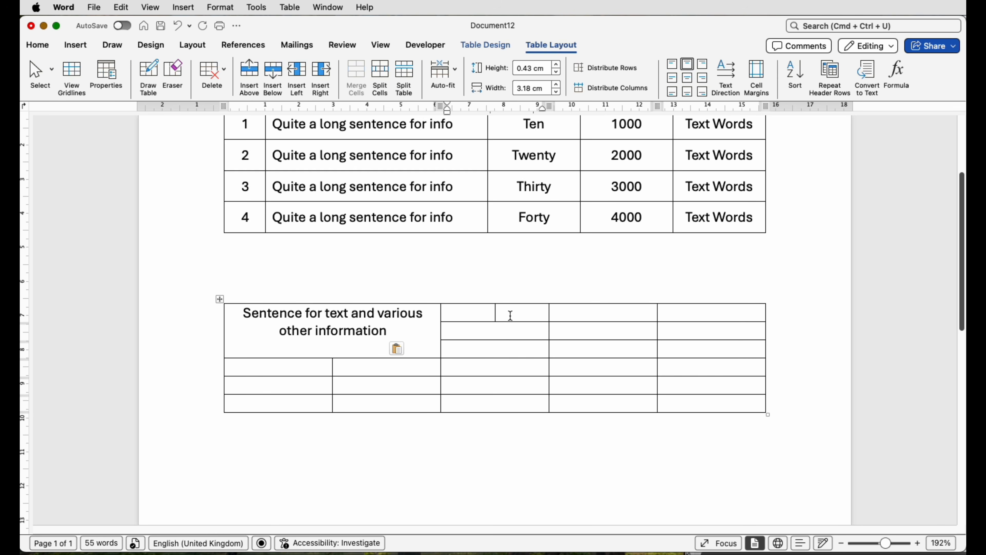
pyautogui.write('1')
pyautogui.press('Down')
pyautogui.write('2')
pyautogui.press('Down')
pyautogui.write('3')
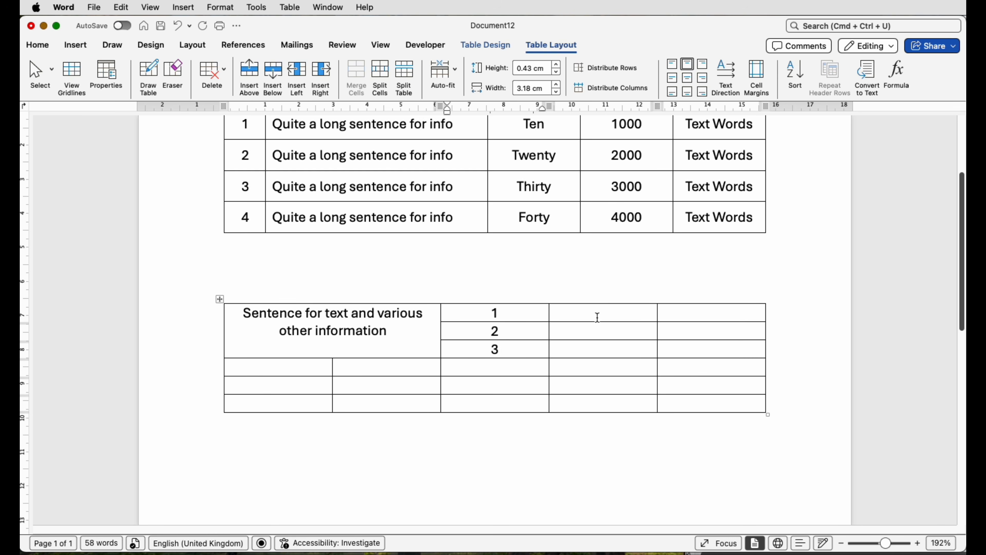
# - Merge all six cells of the fourth column into one cell, and do the same for the fifth column
pyautogui.moveTo(597, 315); pyautogui.dragTo(597, 404)
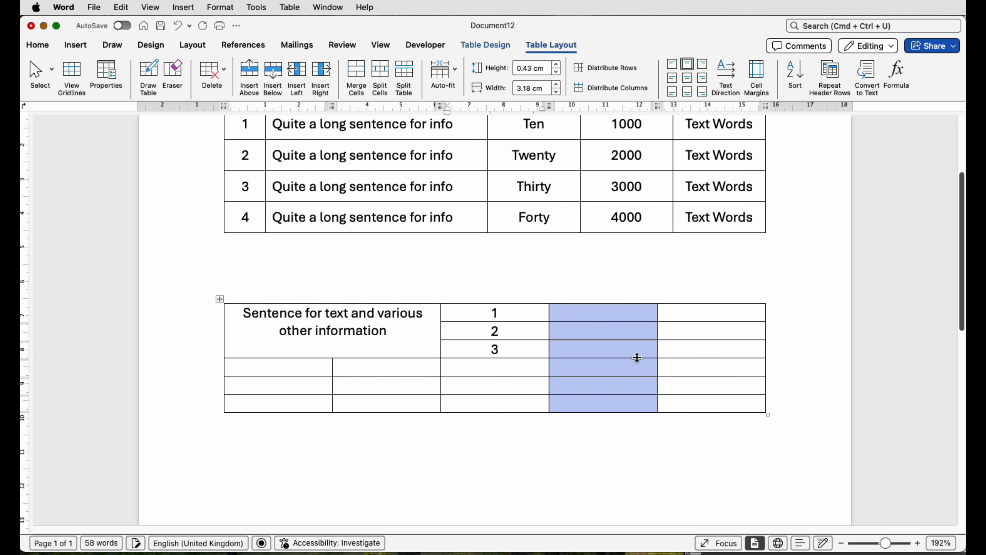
pyautogui.click(361, 77)
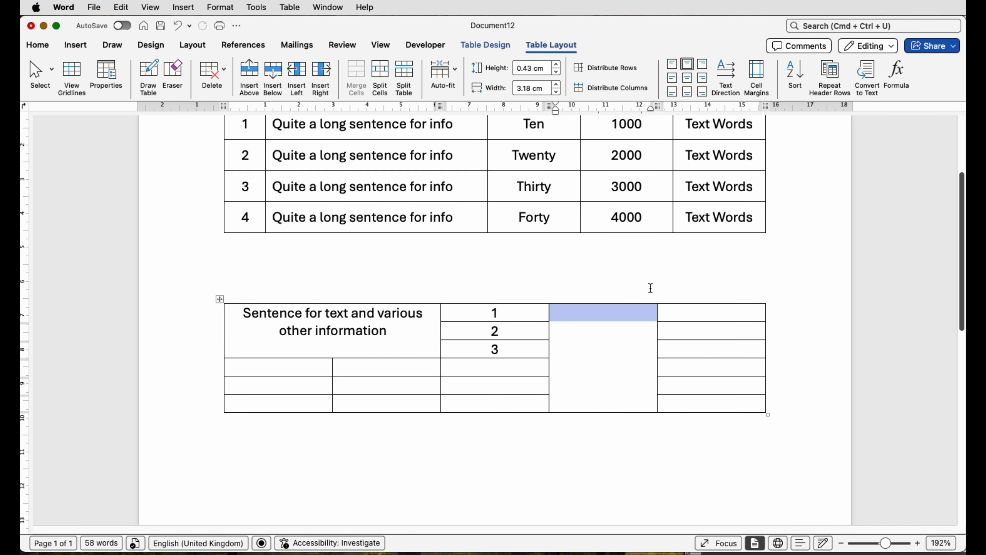
pyautogui.moveTo(695, 314); pyautogui.dragTo(703, 397)
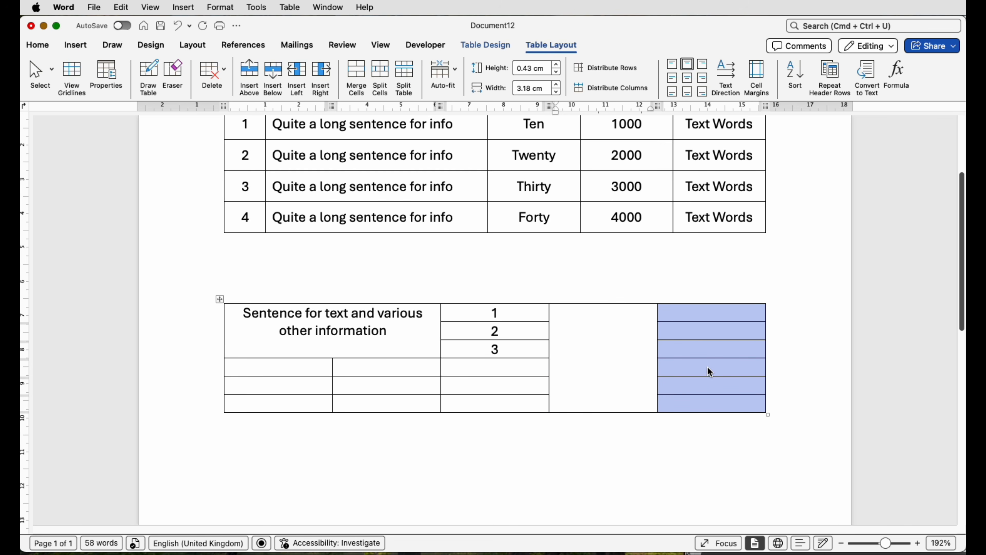
pyautogui.click(359, 73)
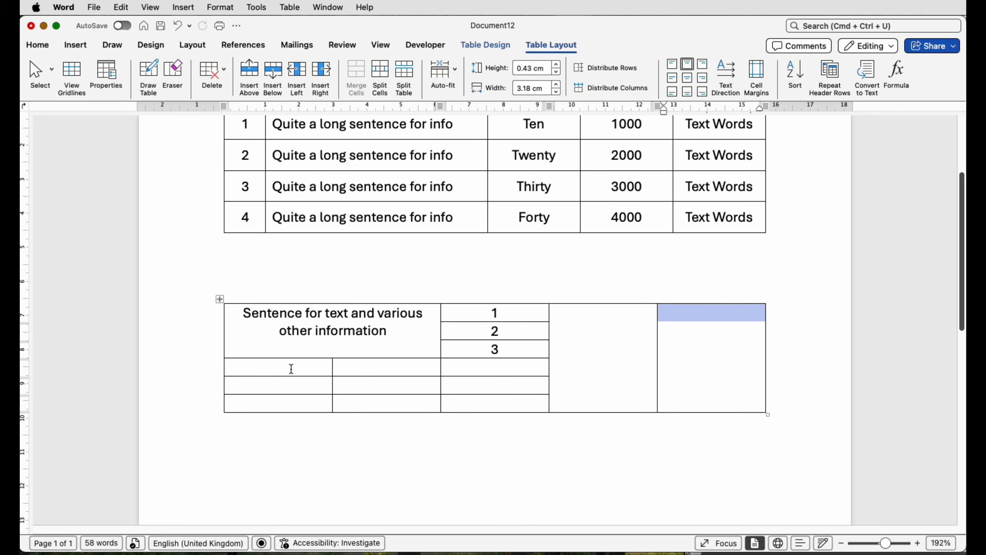
# - Enter 4, 5 and 6 down the first column below the merged sentence cell
pyautogui.click(269, 369)
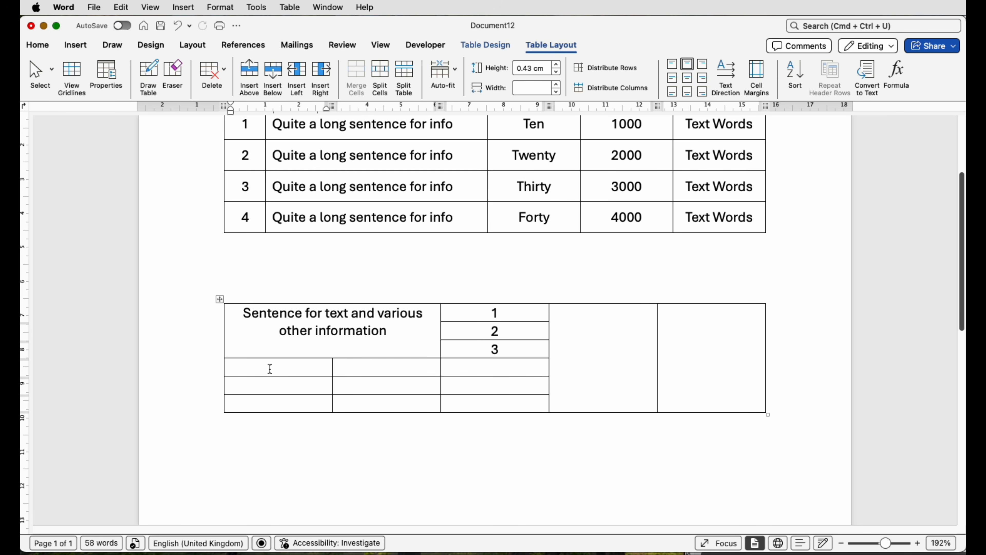
pyautogui.write('4')
pyautogui.press('Down')
pyautogui.write('5')
pyautogui.press('Down')
pyautogui.write('6')
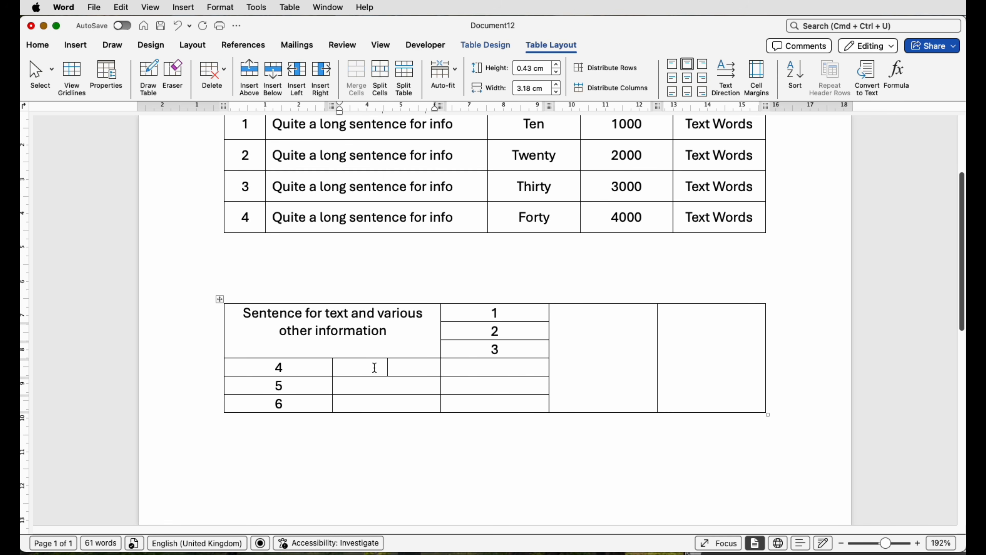
# - Merge the two empty cells beside 4, beside 5 and beside 6 into one cell per row
pyautogui.moveTo(422, 367); pyautogui.dragTo(454, 373)
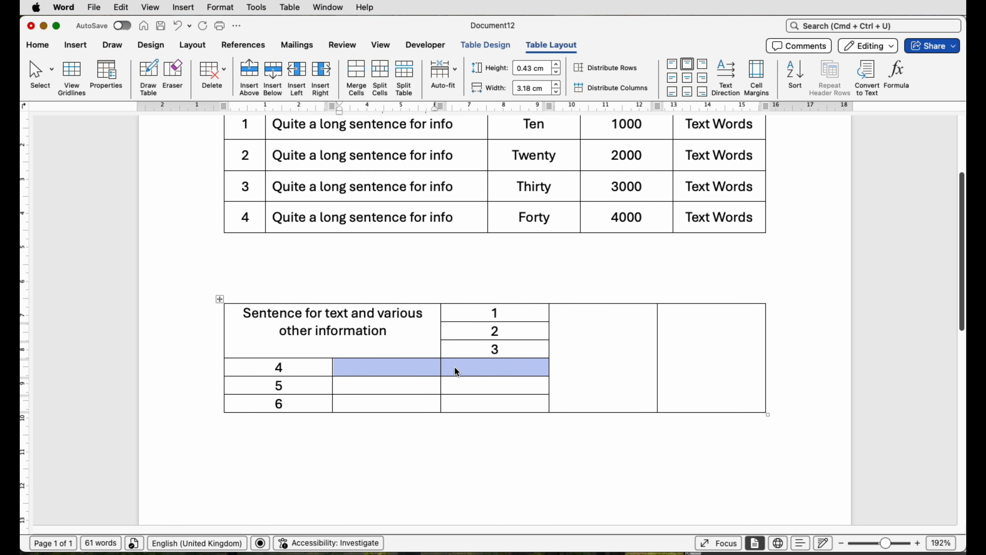
pyautogui.click(361, 81)
pyautogui.moveTo(433, 383); pyautogui.dragTo(447, 404)
pyautogui.click(357, 76)
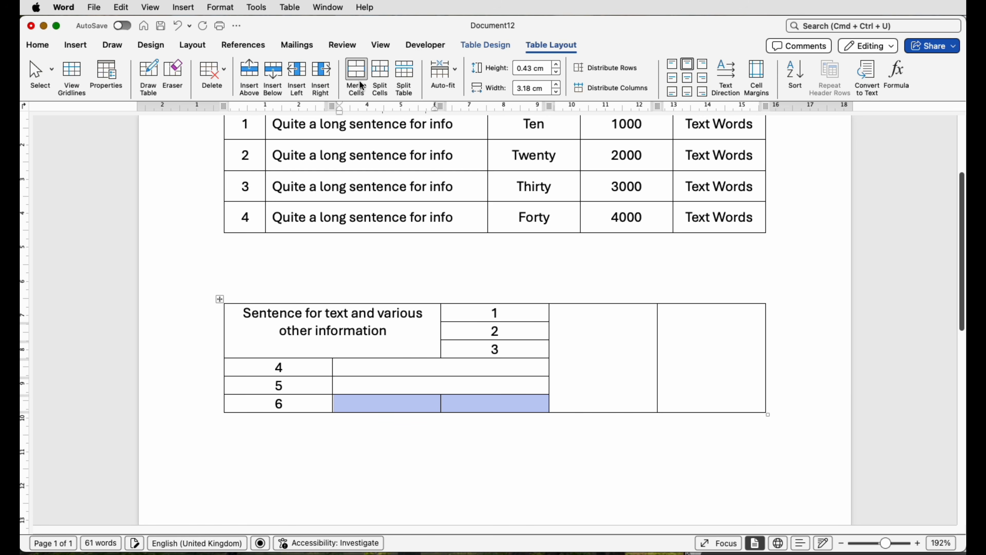
pyautogui.click(361, 83)
# - Paste "Further text for demonstration" into the three merged cells beside 4, 5 and 6
pyautogui.moveTo(405, 367); pyautogui.dragTo(417, 403)
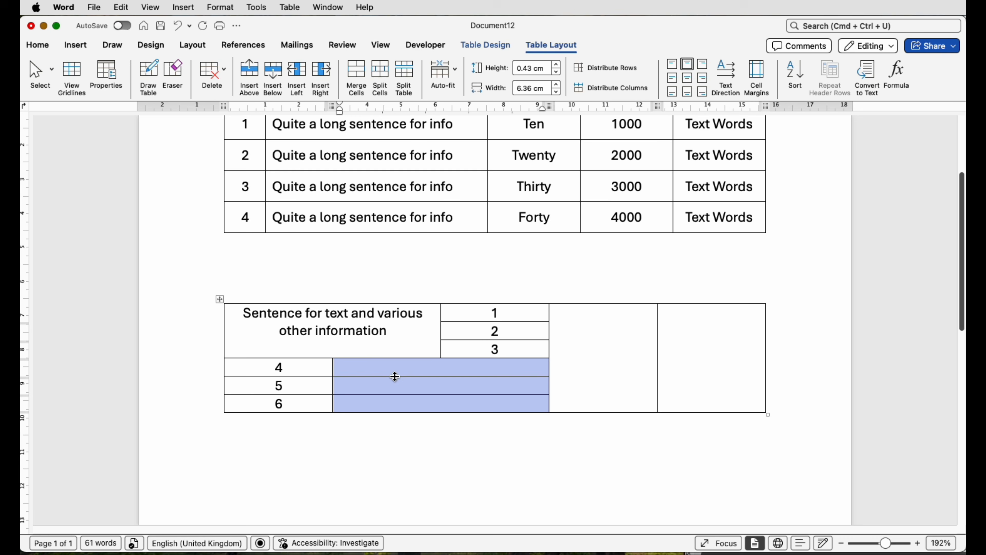
pyautogui.write('Further text for demonstration Further text for demonstration Further text for demonstration')
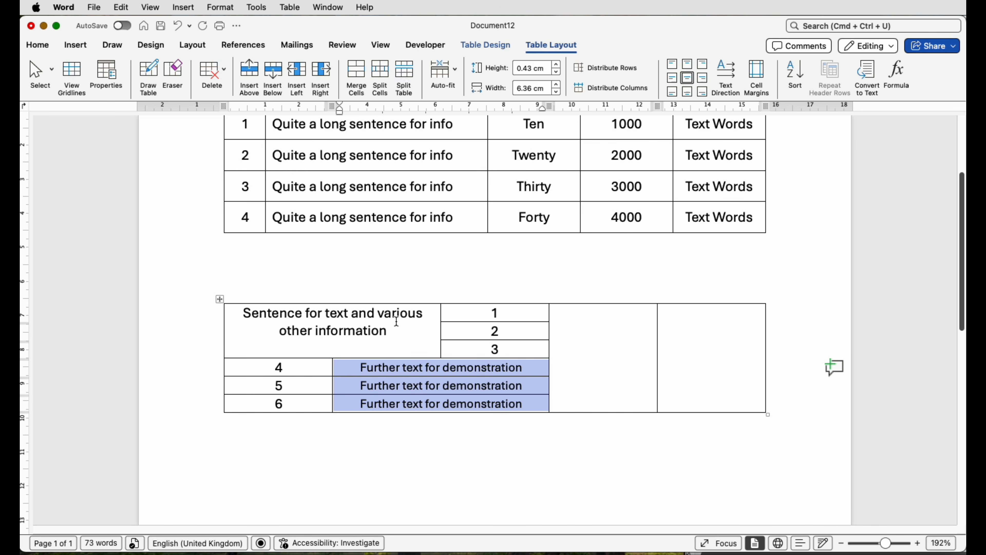
# - Widen the merged sentence cell to about 8.49 cm and narrow the cells holding 4, 5 and 6 to about 1 cm
pyautogui.scroll(-1, 443, 354)
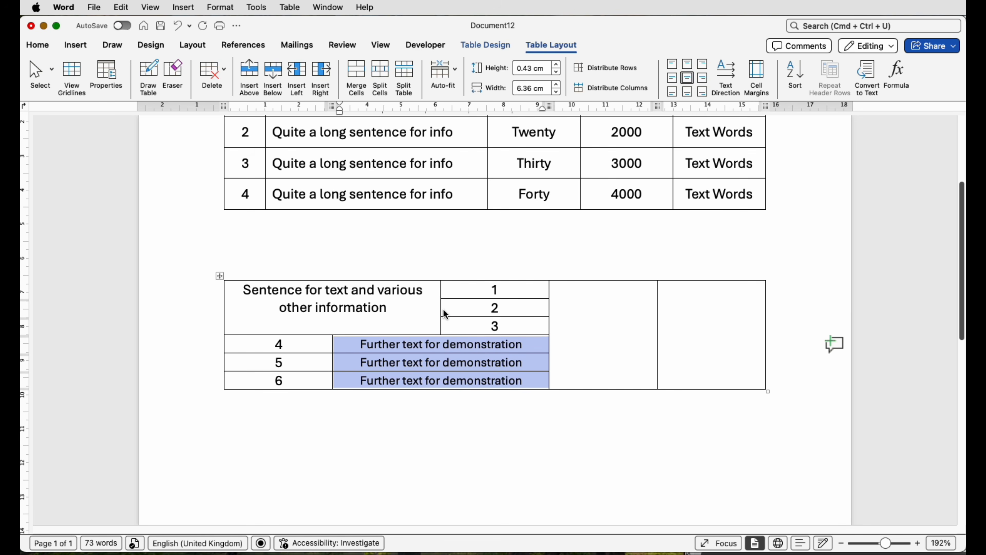
pyautogui.moveTo(433, 309); pyautogui.dragTo(446, 302)
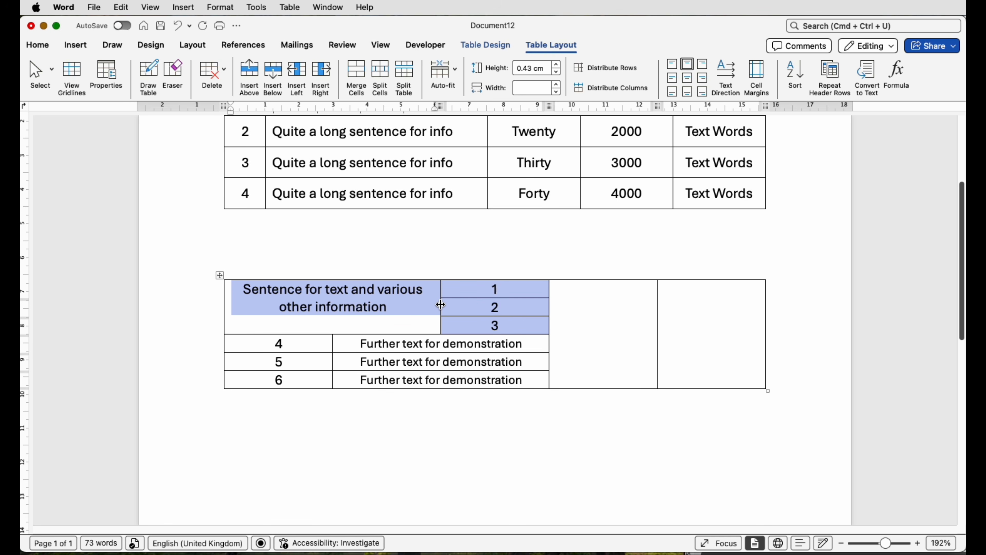
pyautogui.moveTo(441, 305); pyautogui.dragTo(514, 312)
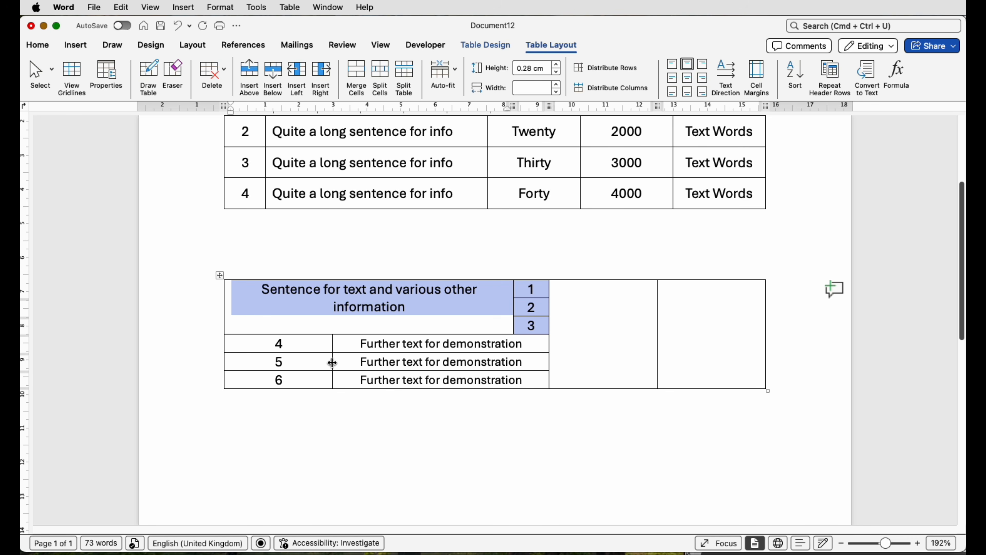
pyautogui.moveTo(332, 363); pyautogui.dragTo(258, 361)
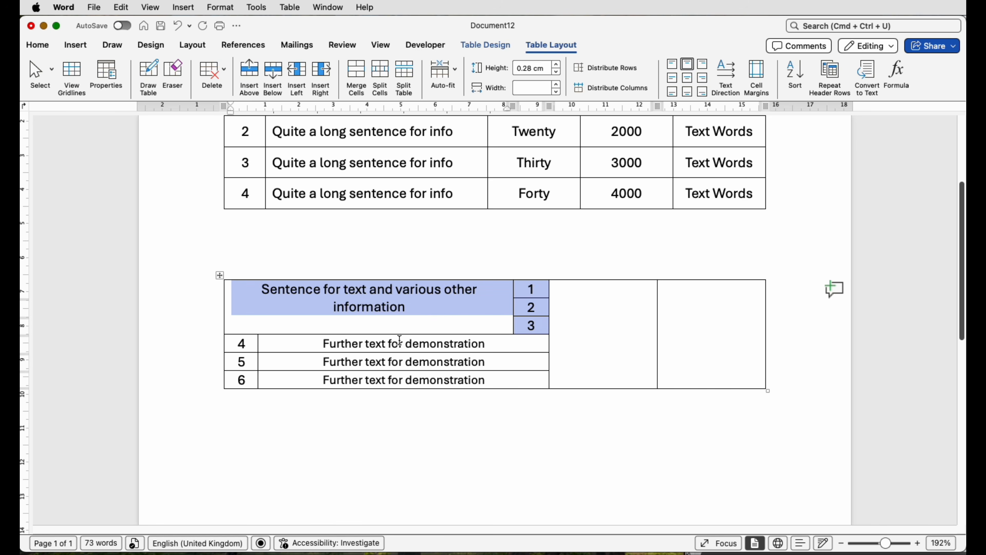
# - Centre the sentence horizontally and vertically in its merged cell
pyautogui.click(424, 305)
pyautogui.moveTo(419, 309); pyautogui.dragTo(267, 296)
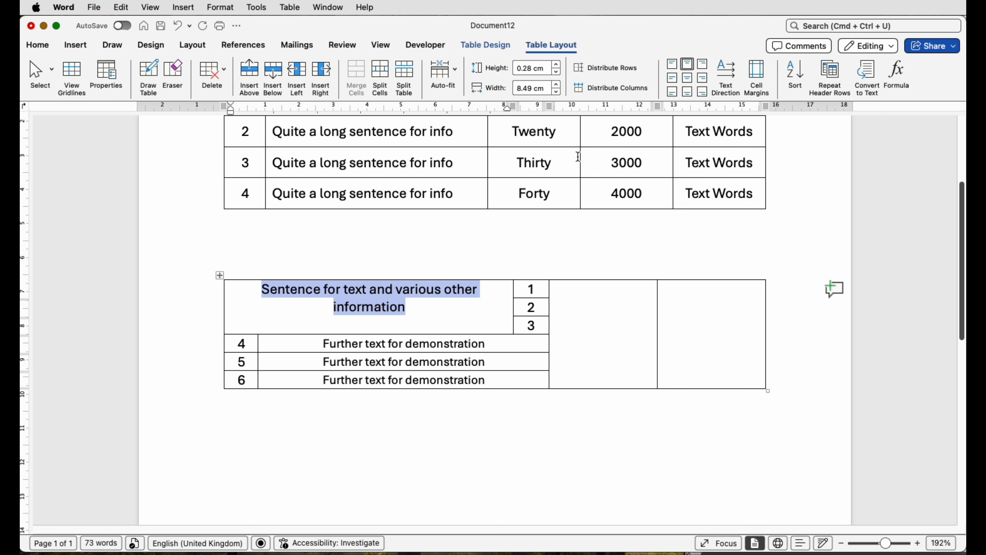
pyautogui.click(686, 79)
# - Set the height of the rows numbered 4 to 6 to 0.8 cm and centre their contents in the cells
pyautogui.moveTo(509, 379); pyautogui.dragTo(248, 349)
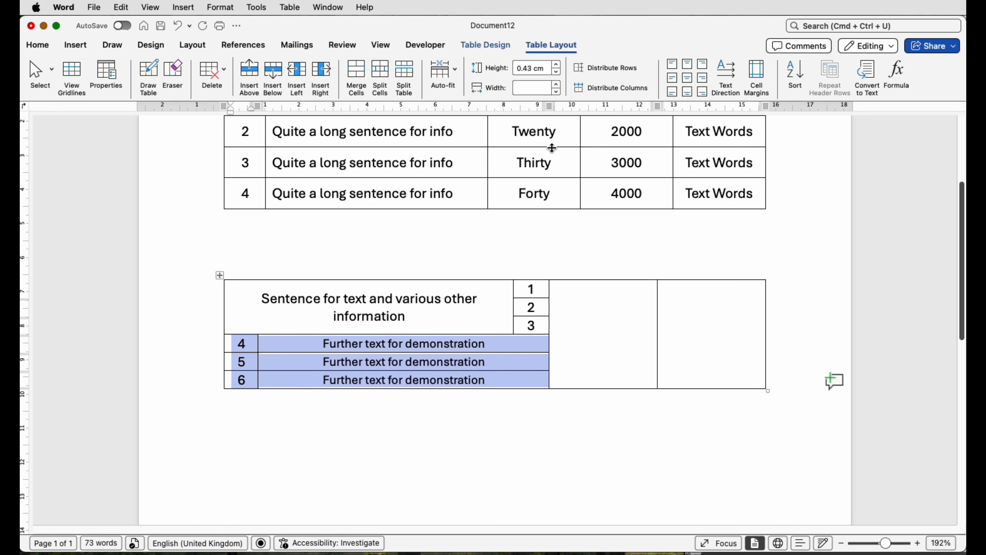
pyautogui.click(557, 65)
pyautogui.click(557, 66)
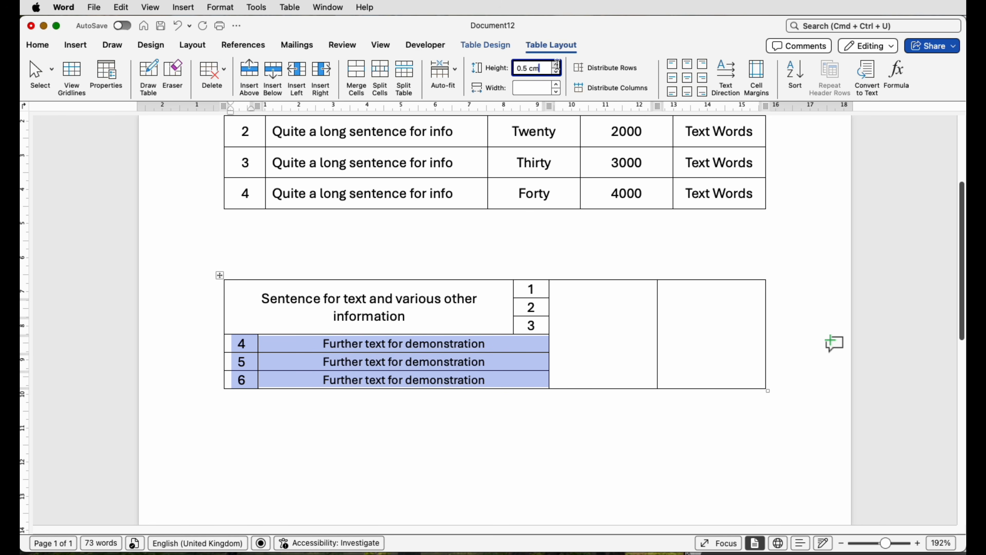
pyautogui.click(557, 65)
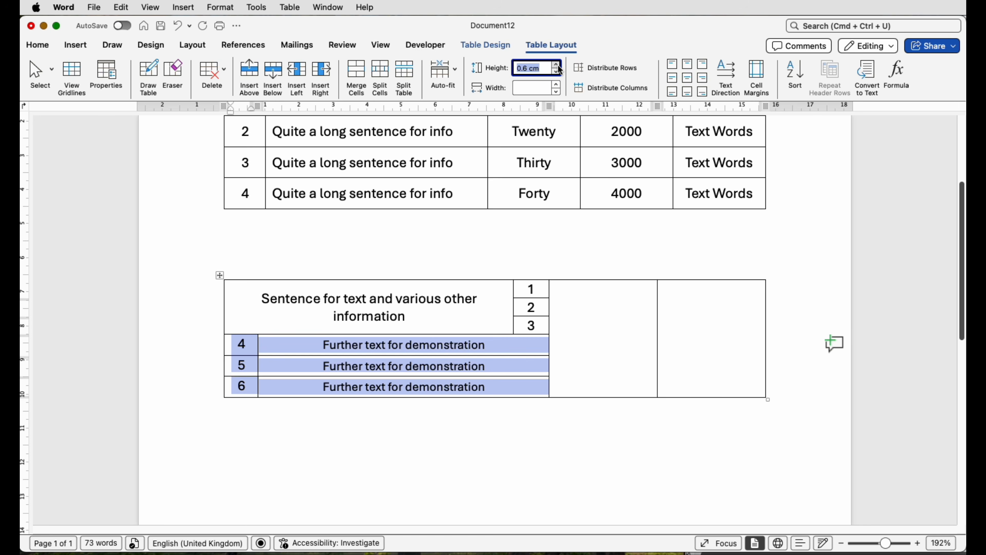
pyautogui.click(559, 65)
pyautogui.click(558, 66)
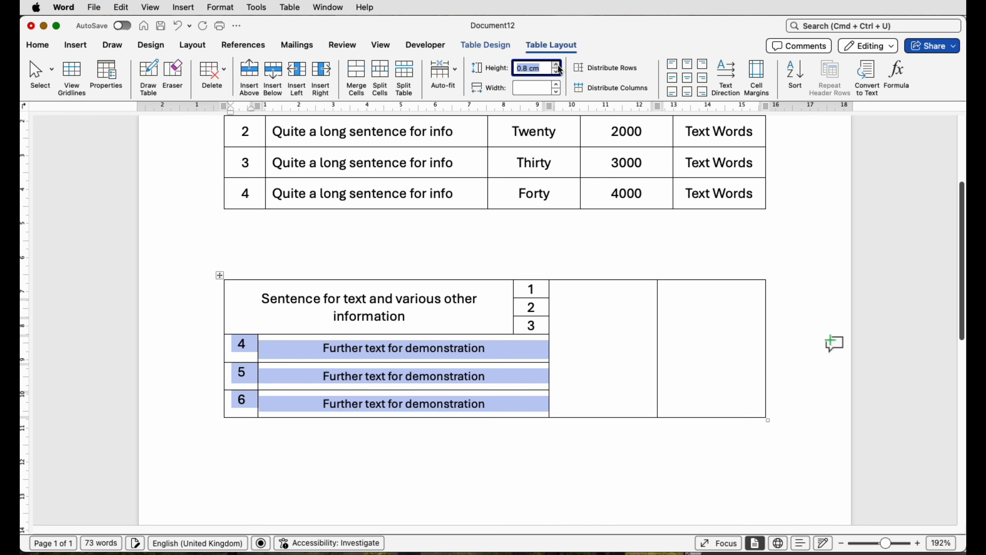
pyautogui.click(688, 81)
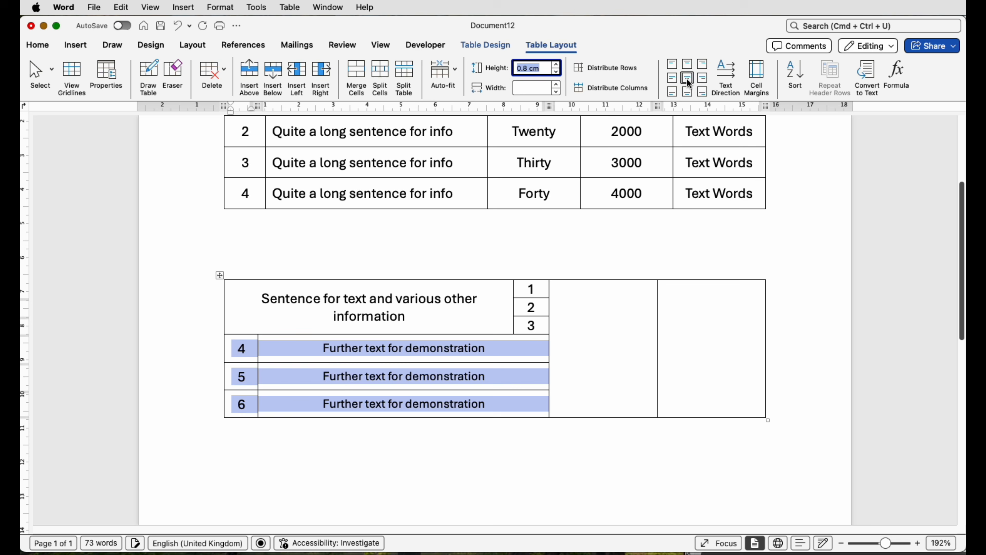
# - Narrow the sentence and text cells so the empty fourth column becomes about 4.51 cm wide, keeping the 1 to 3 cells about 1 cm wide
pyautogui.click(501, 379)
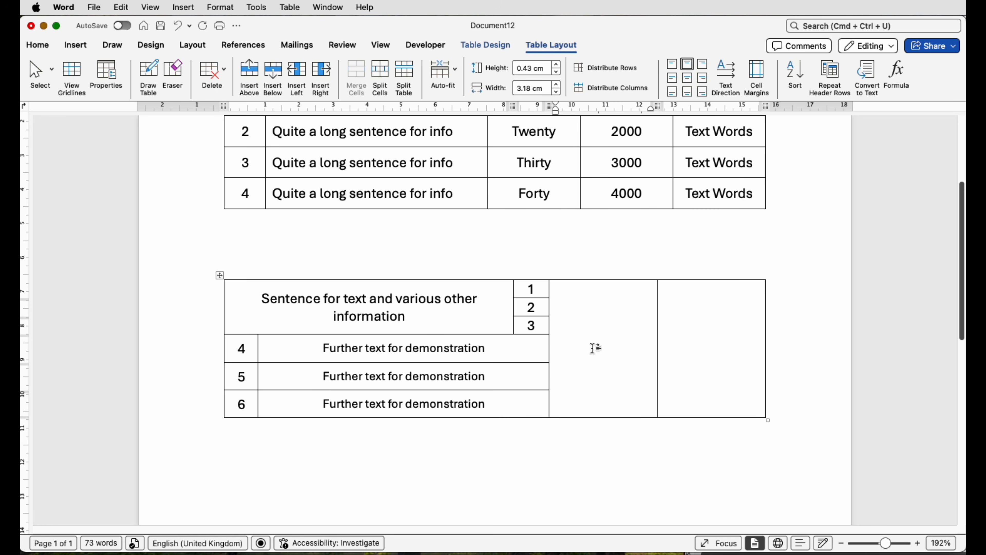
pyautogui.click(545, 345)
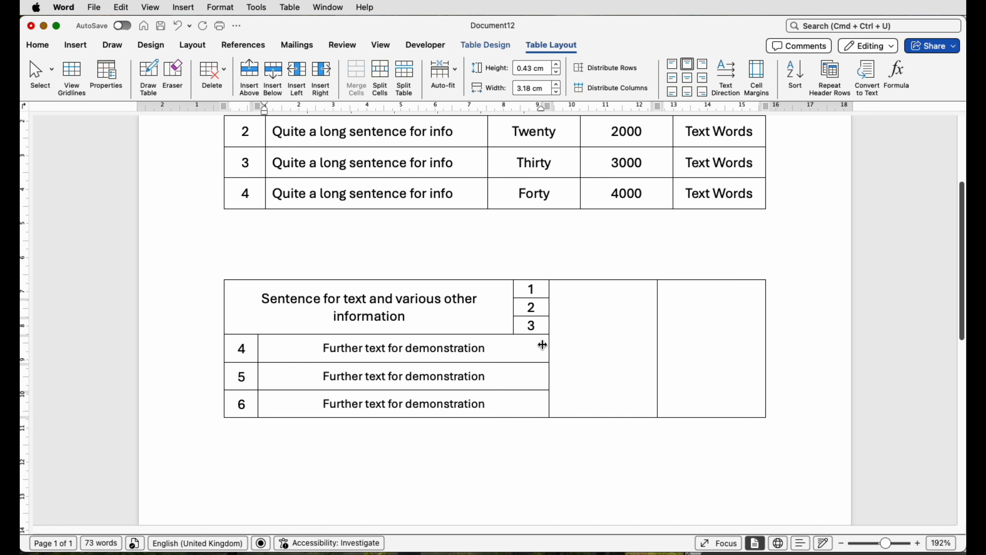
pyautogui.moveTo(543, 345)
pyautogui.mouseDown()
pyautogui.moveTo(523, 345)
pyautogui.moveTo(532, 345)
pyautogui.mouseUp()
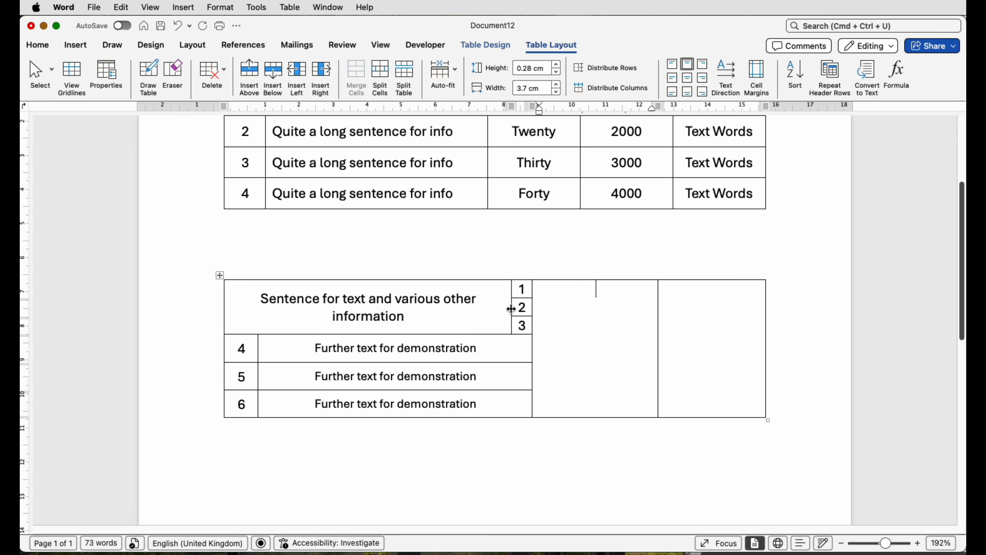
pyautogui.moveTo(511, 309); pyautogui.dragTo(472, 309)
pyautogui.moveTo(532, 309); pyautogui.dragTo(505, 309)
# - Move the border between the second table's two empty columns and distribute both evenly, about 3.83 cm wide each
pyautogui.click(622, 379)
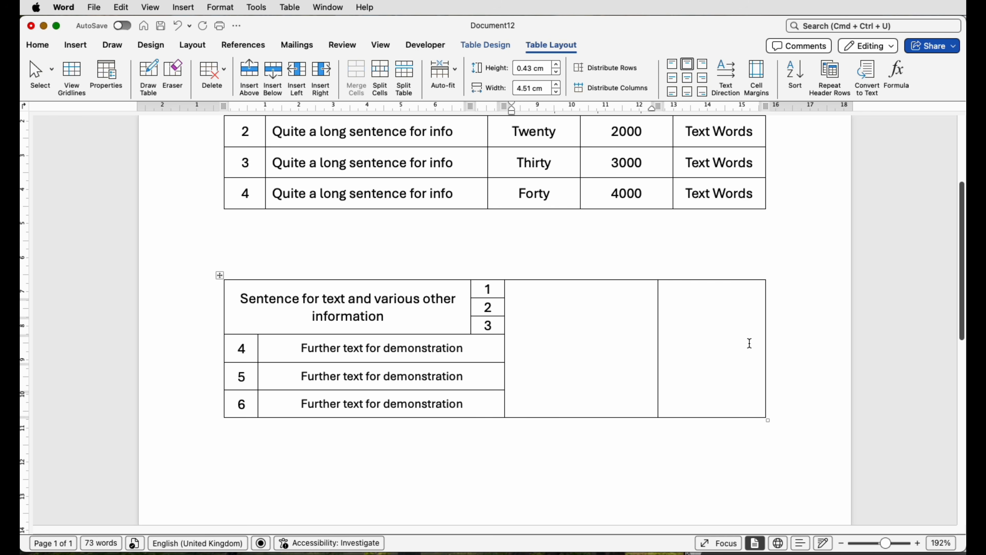
pyautogui.moveTo(659, 358); pyautogui.dragTo(632, 357)
pyautogui.hotkey('shift', 'Right')
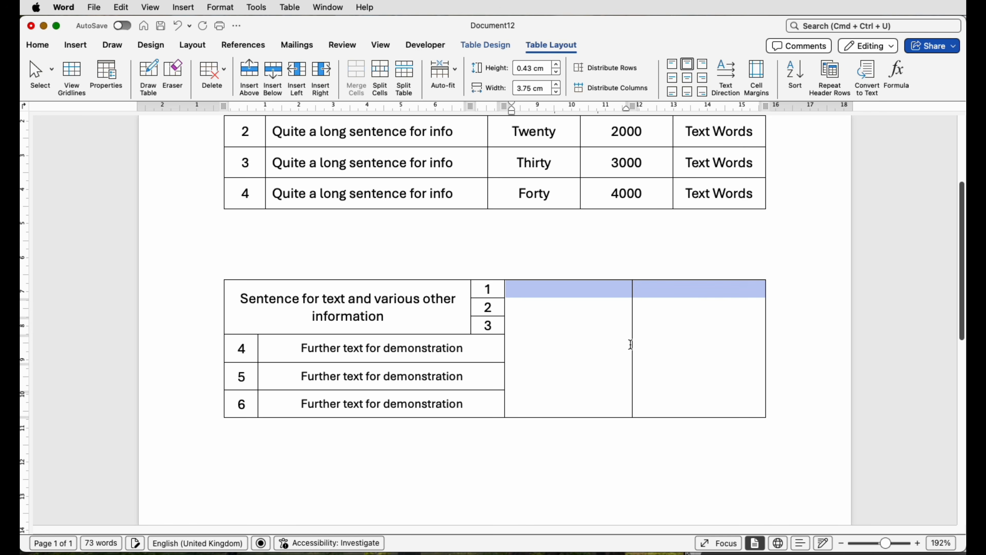
pyautogui.click(603, 96)
# - Paste the "PICTURE TO THE RIGHT" heading and description into the first empty cell and widen it to about 5.33 cm by narrowing the cells before it
pyautogui.click(602, 372)
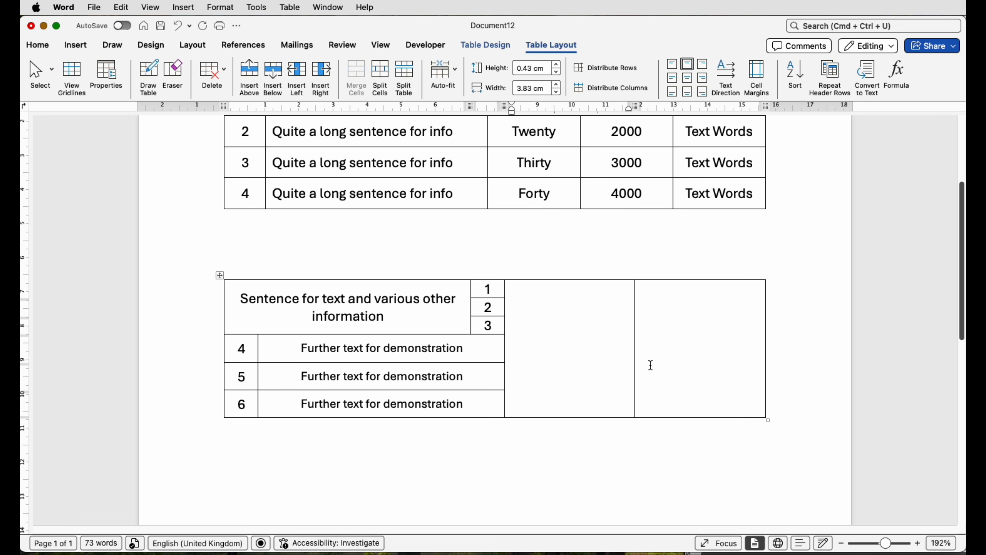
pyautogui.write('PICTURE TO THE RIGHT This could contain the information and description for the image to the right.')
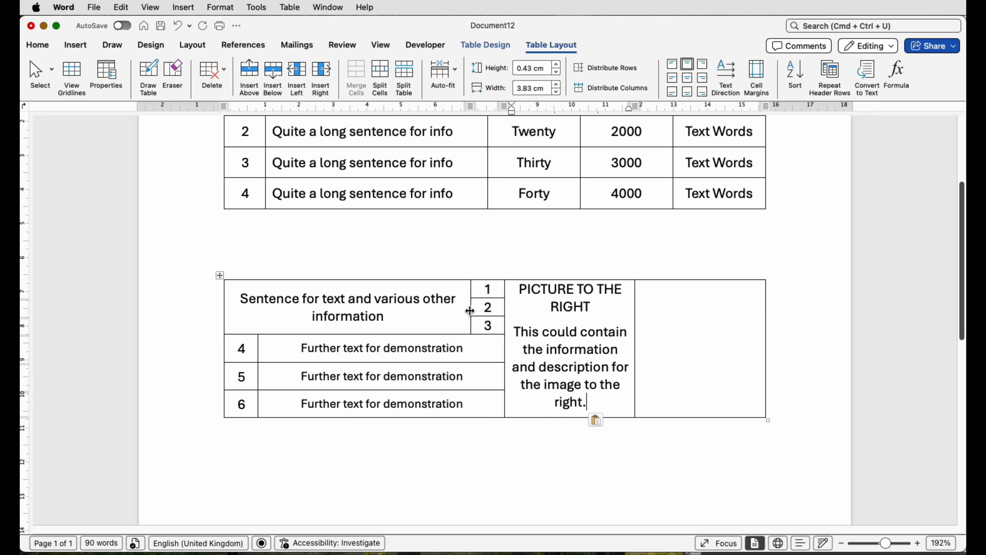
pyautogui.moveTo(470, 311); pyautogui.dragTo(412, 308)
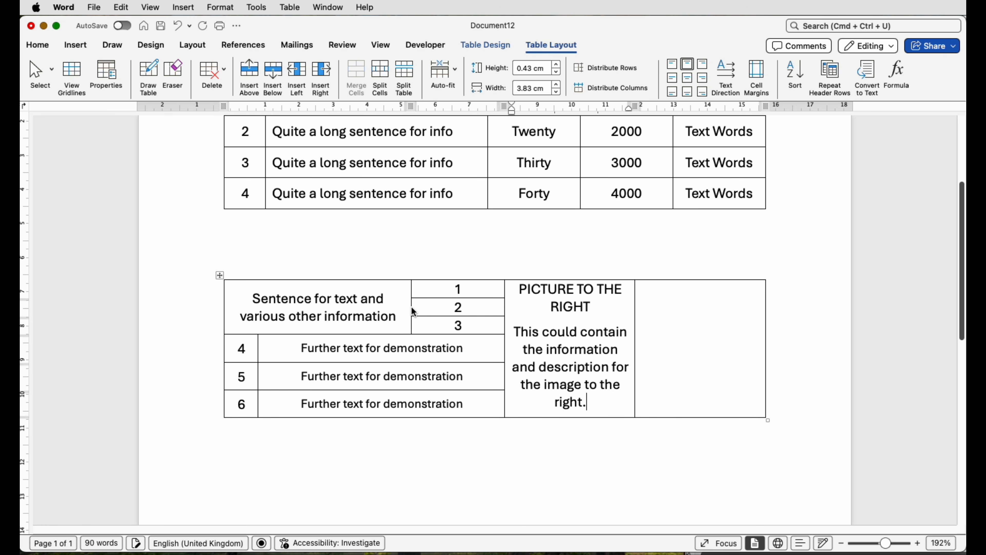
pyautogui.moveTo(503, 312); pyautogui.dragTo(454, 311)
# - Centre the picture description vertically in its cell and distribute its column and the empty last column evenly at about 4.58 cm
pyautogui.moveTo(581, 368); pyautogui.dragTo(478, 287)
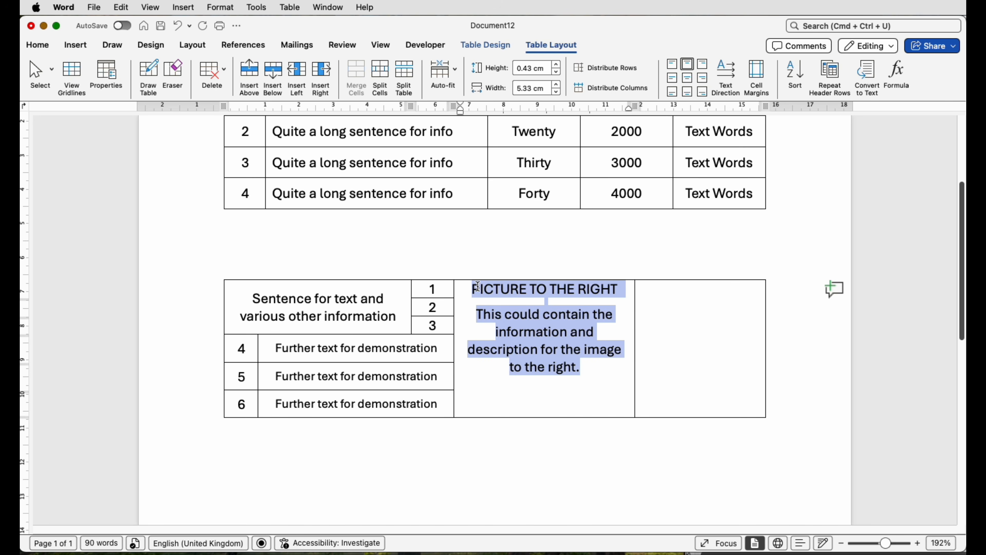
pyautogui.click(689, 82)
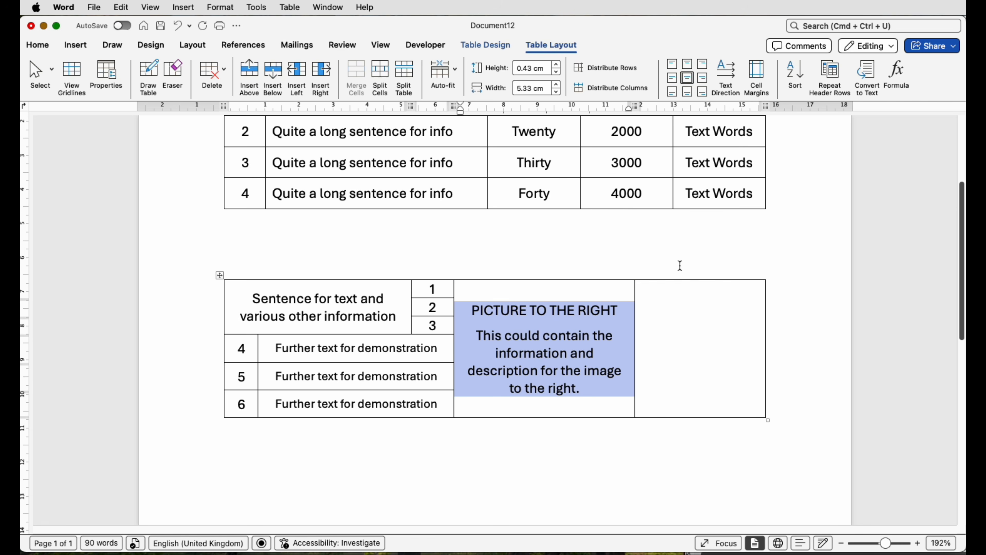
pyautogui.moveTo(662, 305); pyautogui.dragTo(625, 303)
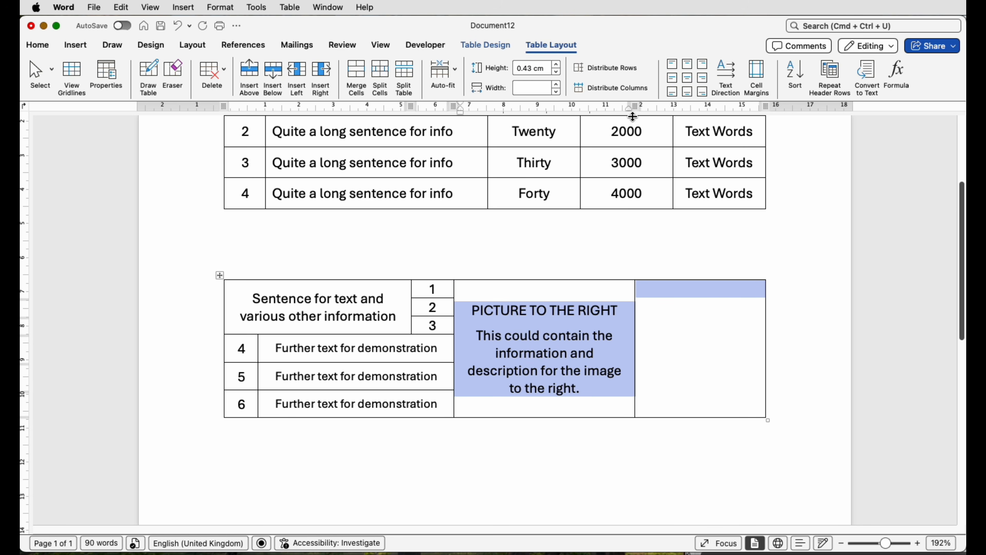
pyautogui.click(626, 94)
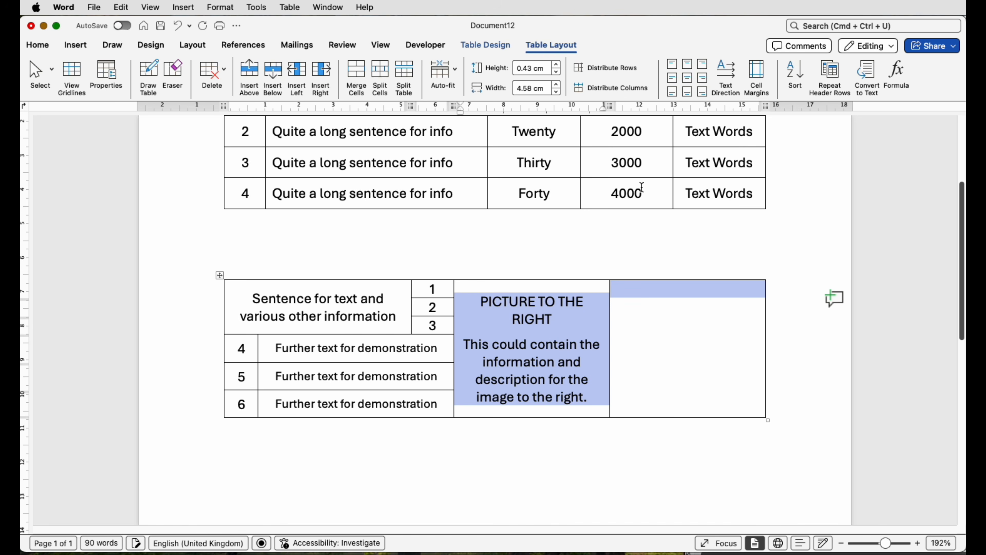
pyautogui.click(648, 362)
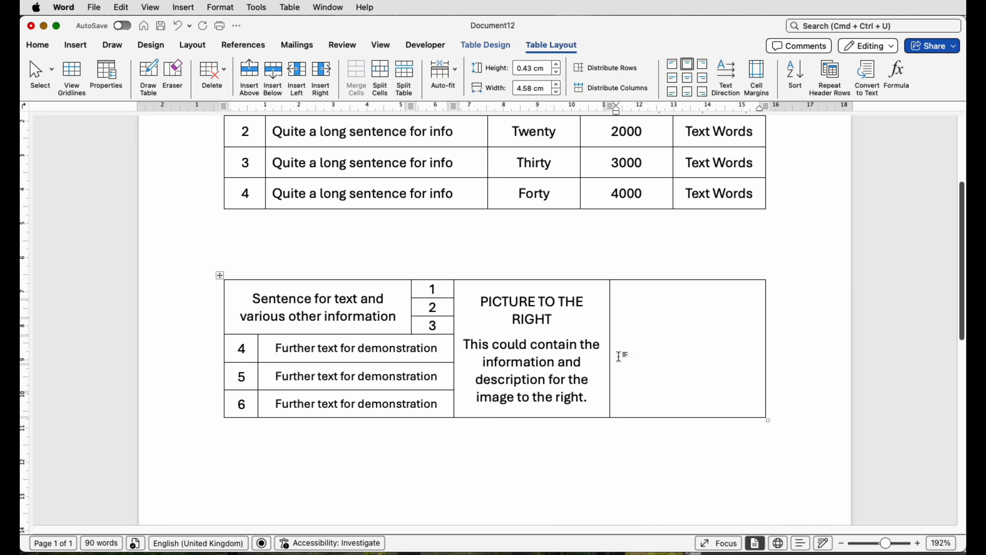
# - Reduce the font size of the "PICTURE TO THE RIGHT" heading to 11
pyautogui.moveTo(557, 320); pyautogui.dragTo(458, 303)
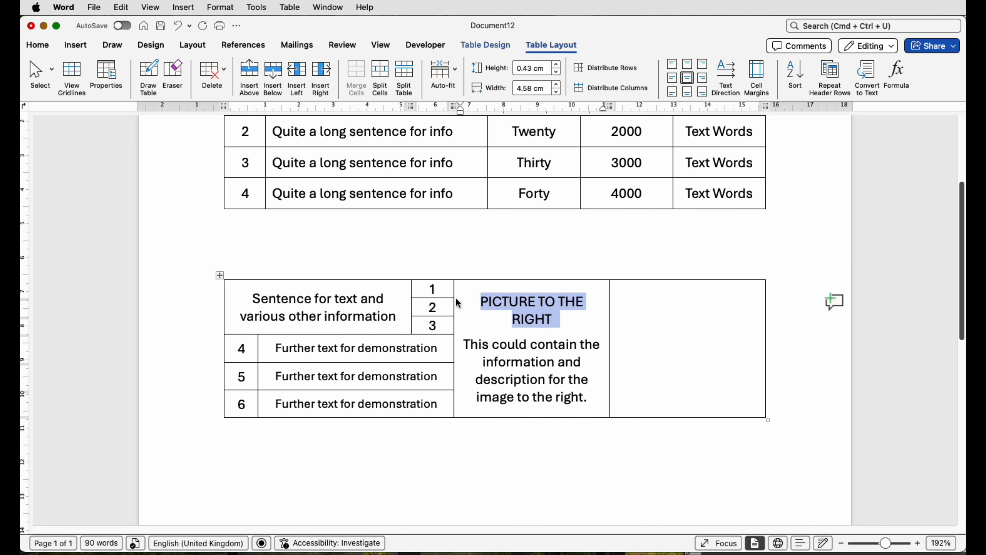
pyautogui.click(42, 47)
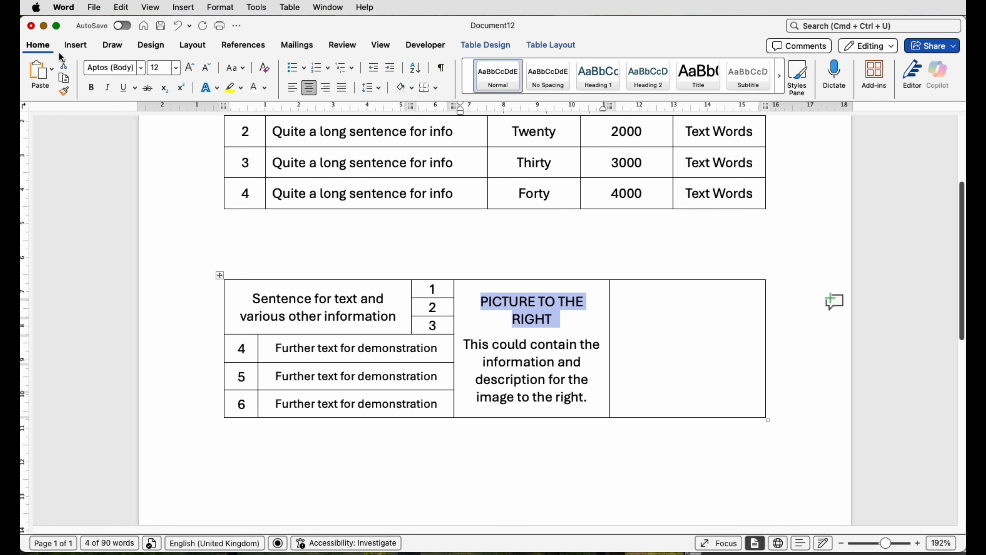
pyautogui.click(207, 74)
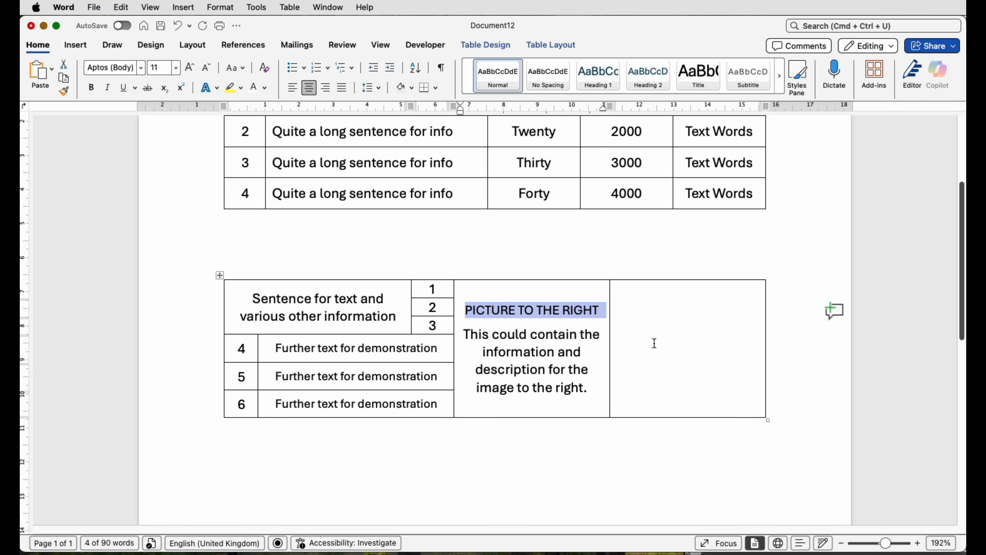
# - Insert the stock image of a person exercising on a yoga mat into the empty last cell of the second table
pyautogui.click(686, 299)
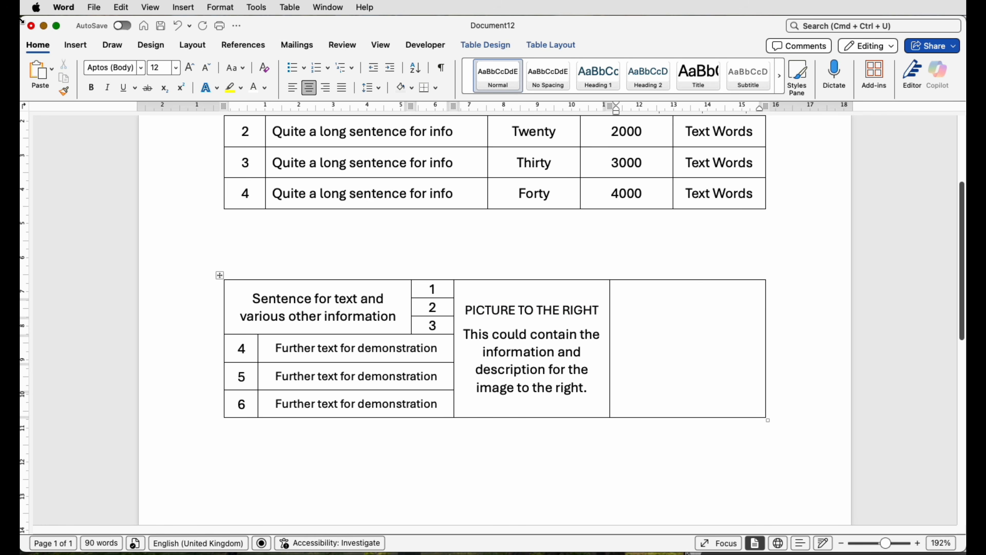
pyautogui.click(75, 49)
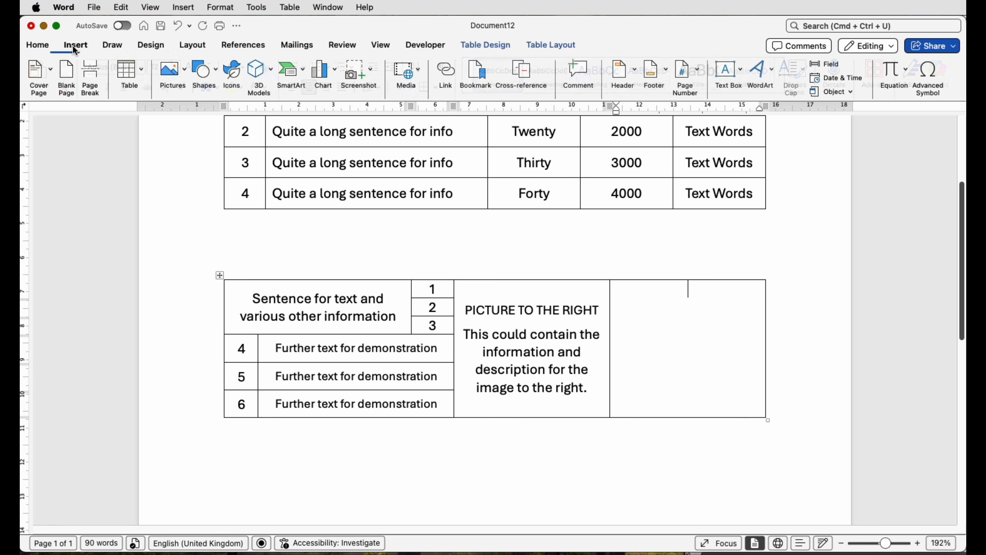
pyautogui.click(186, 85)
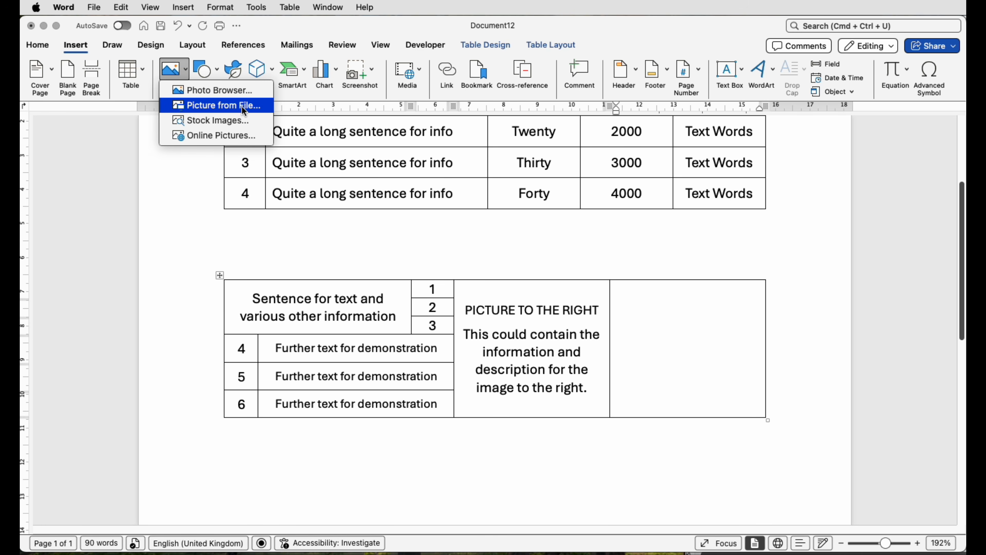
pyautogui.click(223, 126)
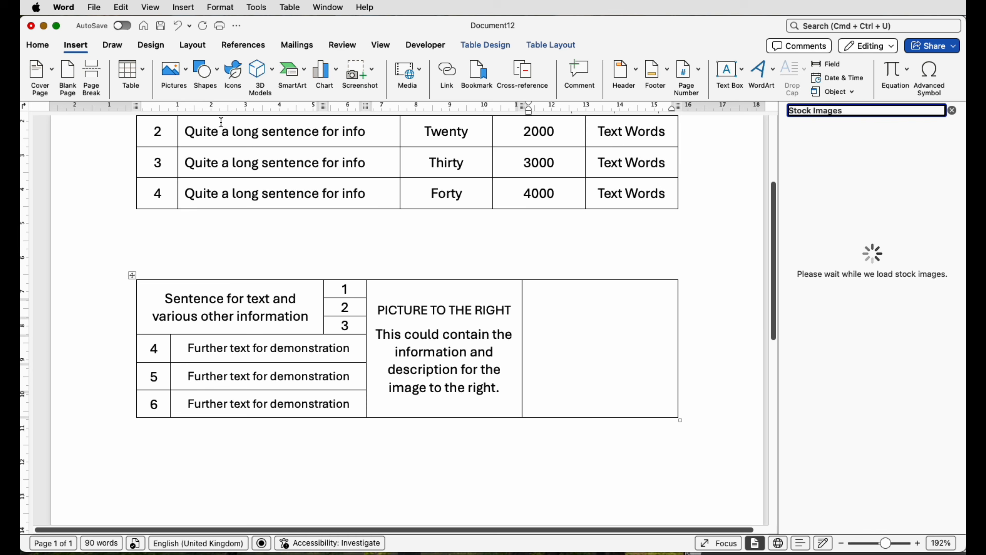
pyautogui.click(862, 272)
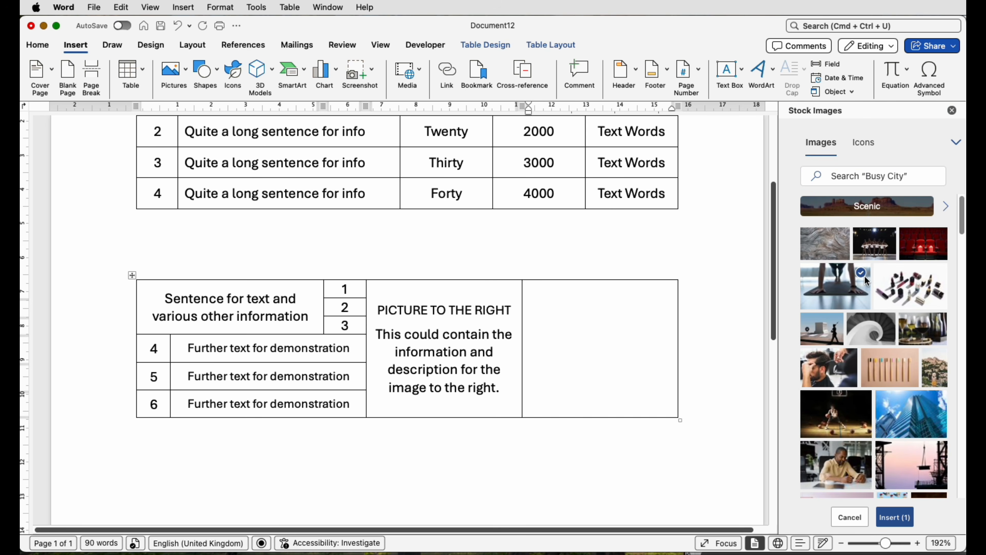
pyautogui.click(894, 519)
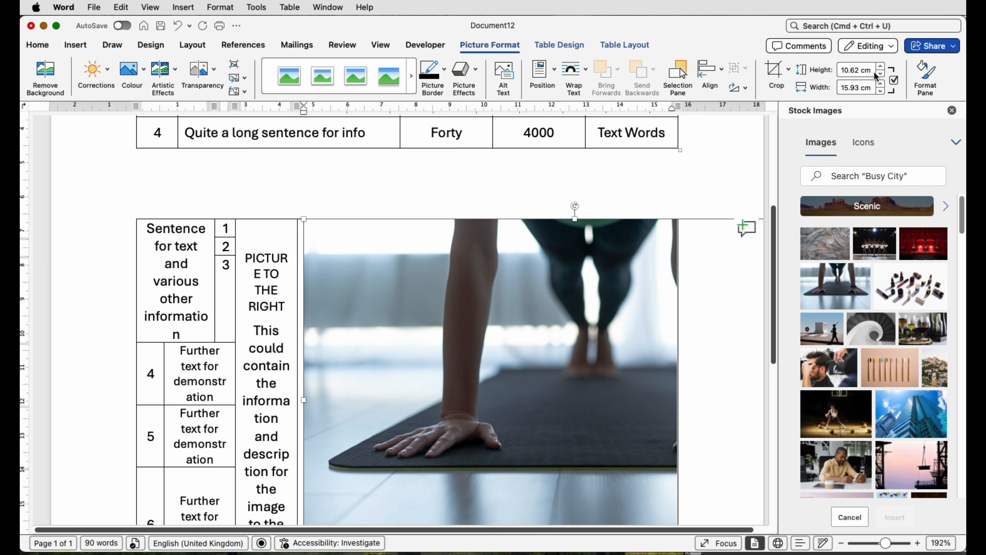
# - Set the inserted picture's height to 2 cm, keeping its proportions
pyautogui.click(854, 73)
pyautogui.write('2')
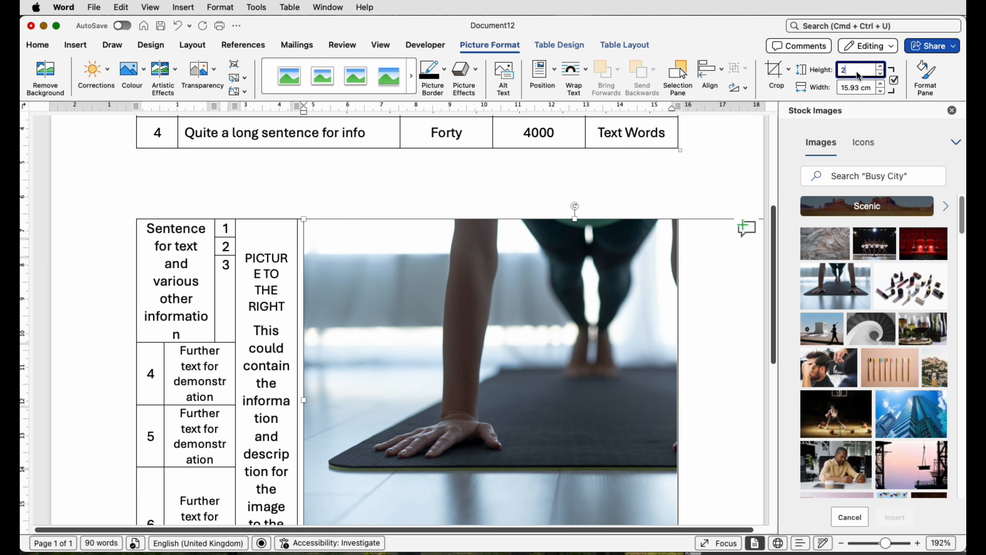
pyautogui.press('Return')
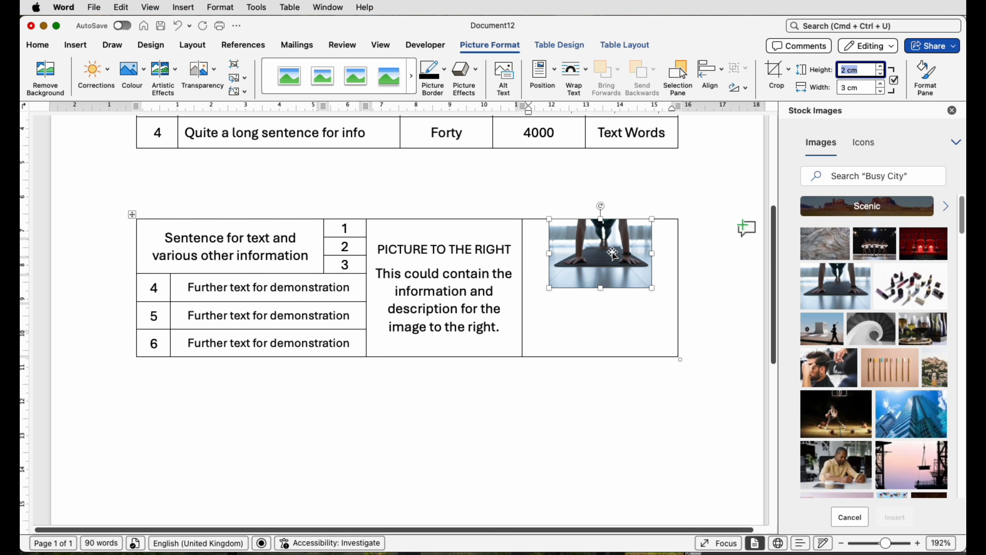
# - Centre the picture horizontally and vertically in its cell and select the picture
pyautogui.click(632, 45)
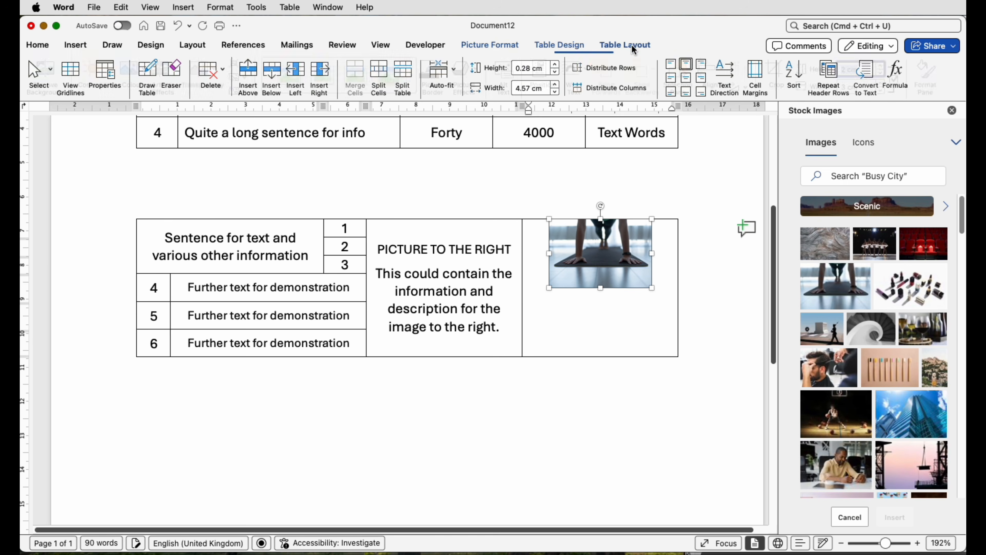
pyautogui.click(688, 79)
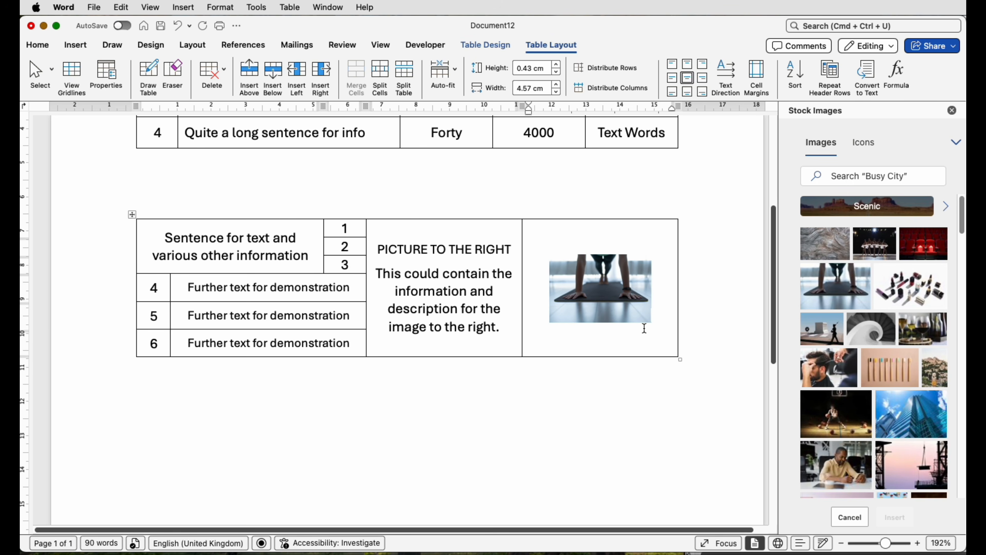
pyautogui.click(619, 288)
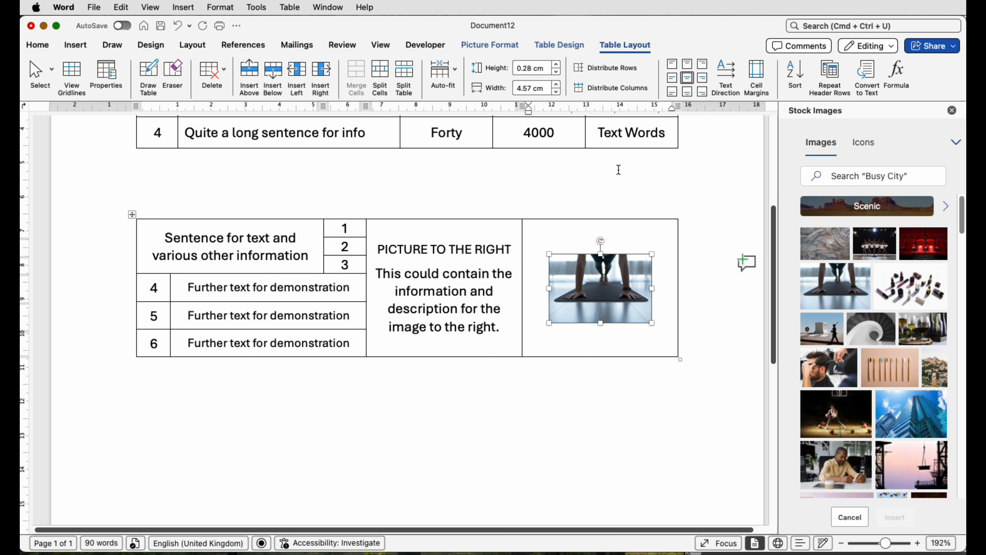